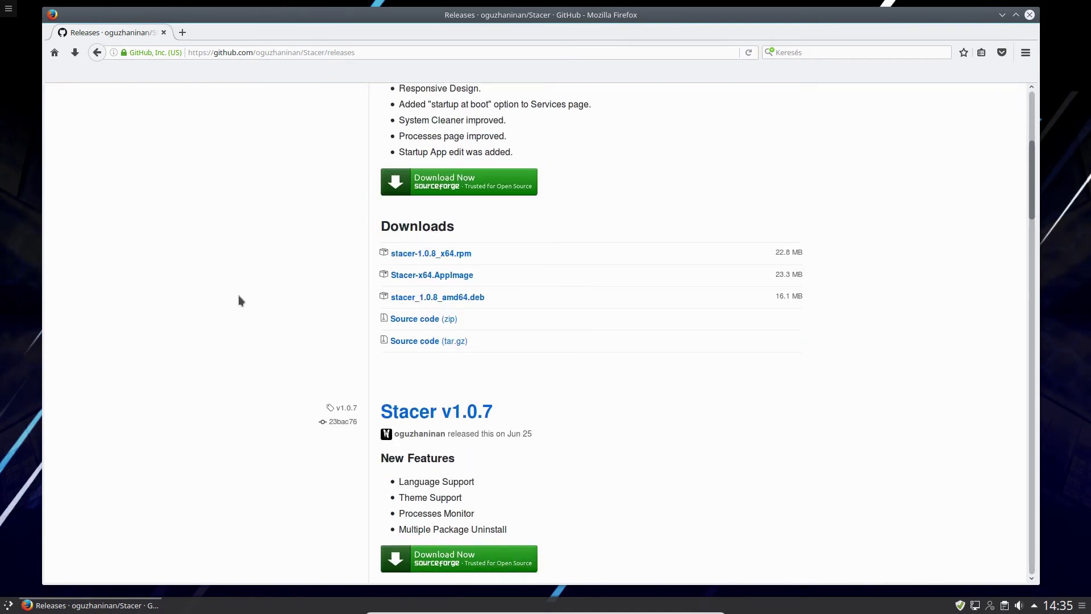
# Download the stacer_1.0.8_amd64.deb package from the releases page and close the browser
pyautogui.click(483, 298)
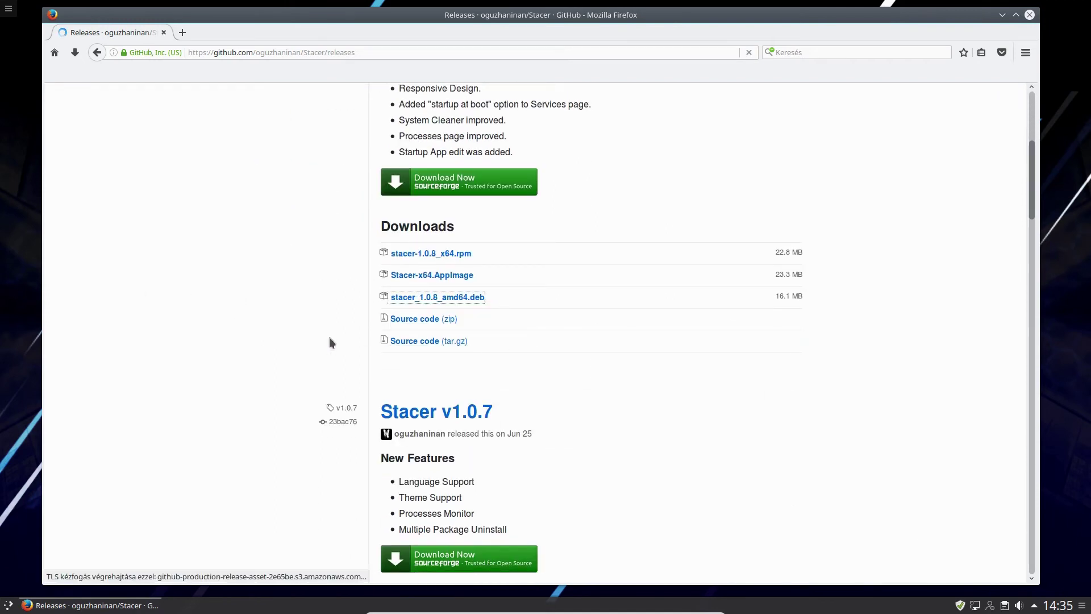
pyautogui.click(1028, 15)
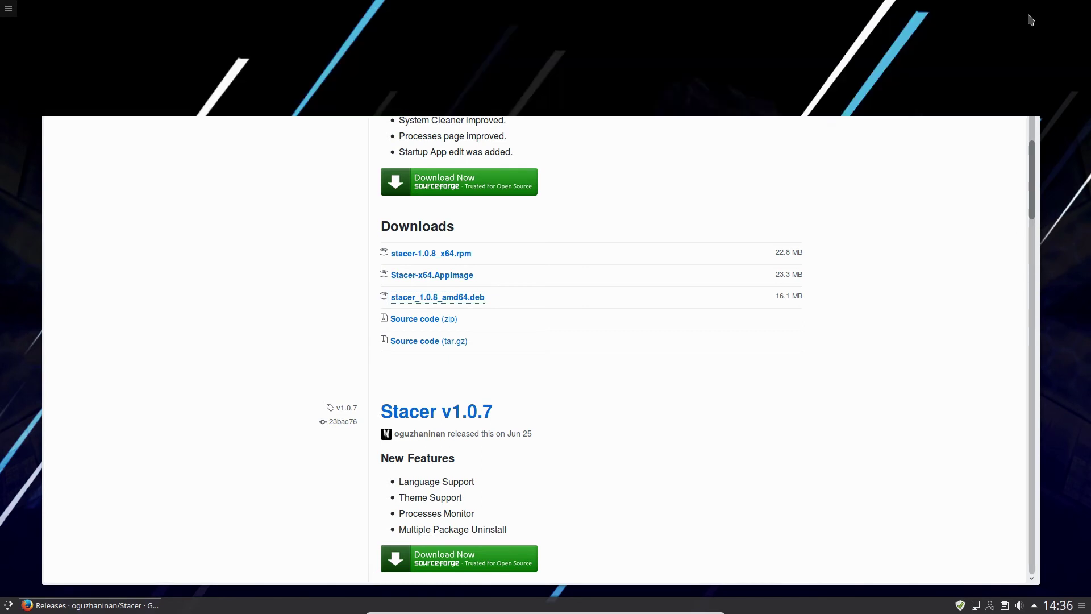
# Install stacer_1.0.8_amd64.deb from the downloads folder, authorizing with the account password, and close the installer and file manager
pyautogui.click(8, 605)
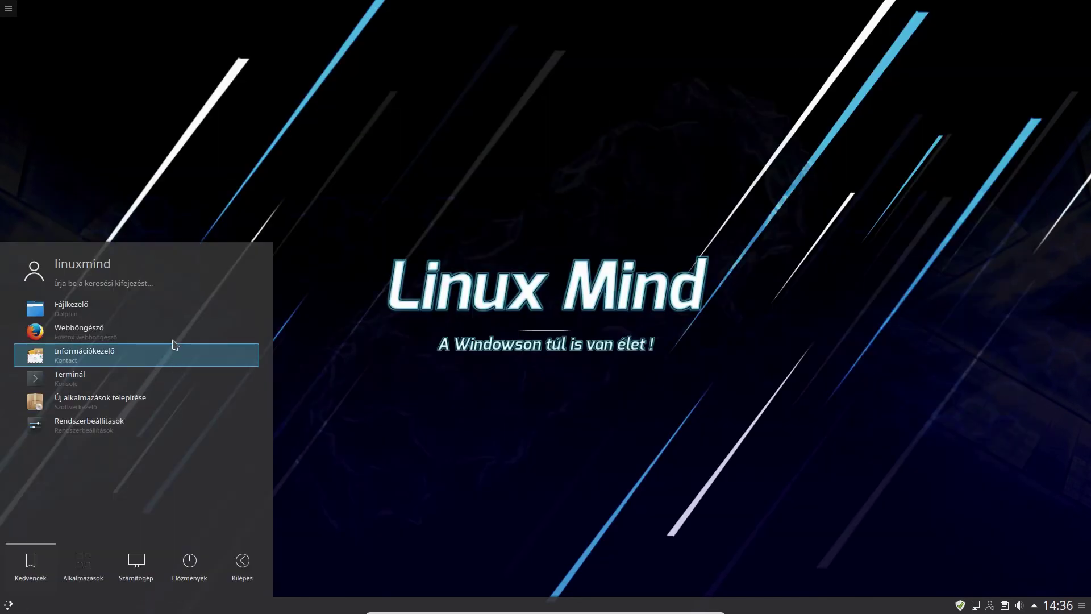
pyautogui.click(182, 310)
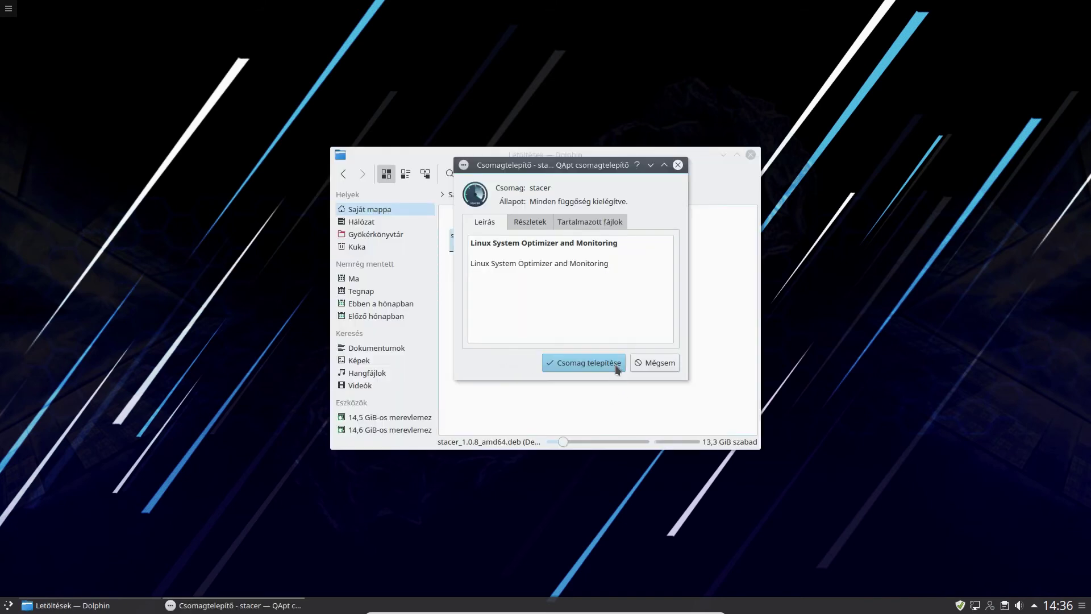
pyautogui.click(612, 366)
pyautogui.write('••••••••')
pyautogui.press('Return')
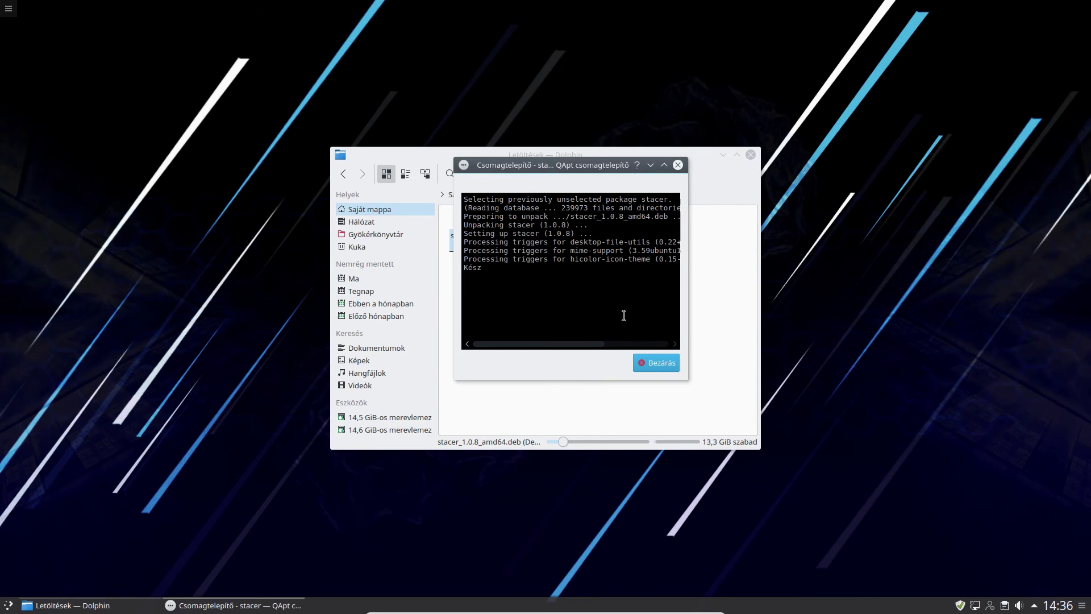
pyautogui.click(658, 363)
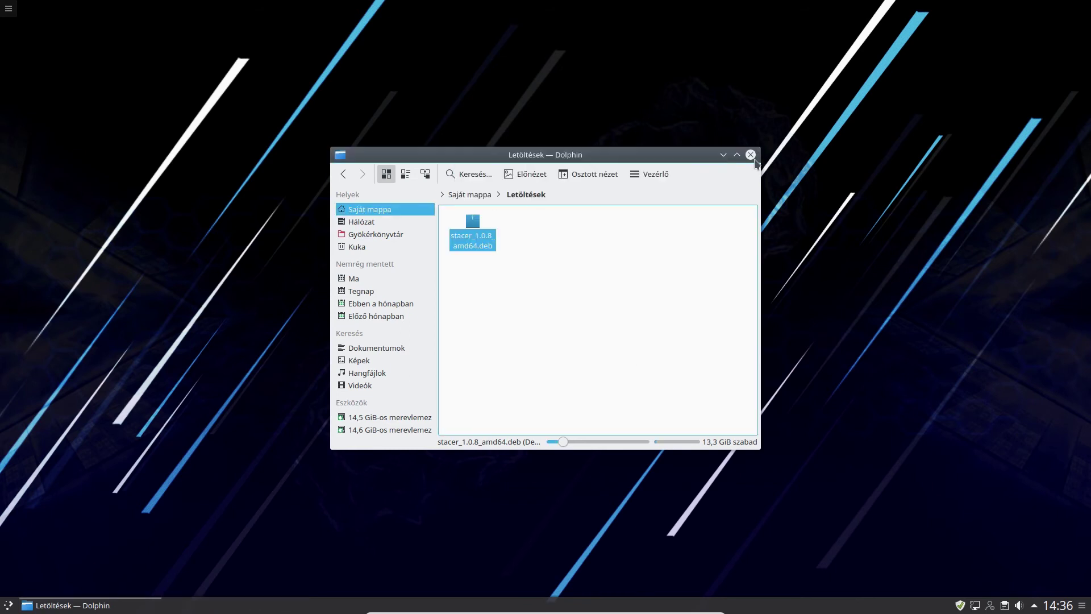
pyautogui.click(751, 154)
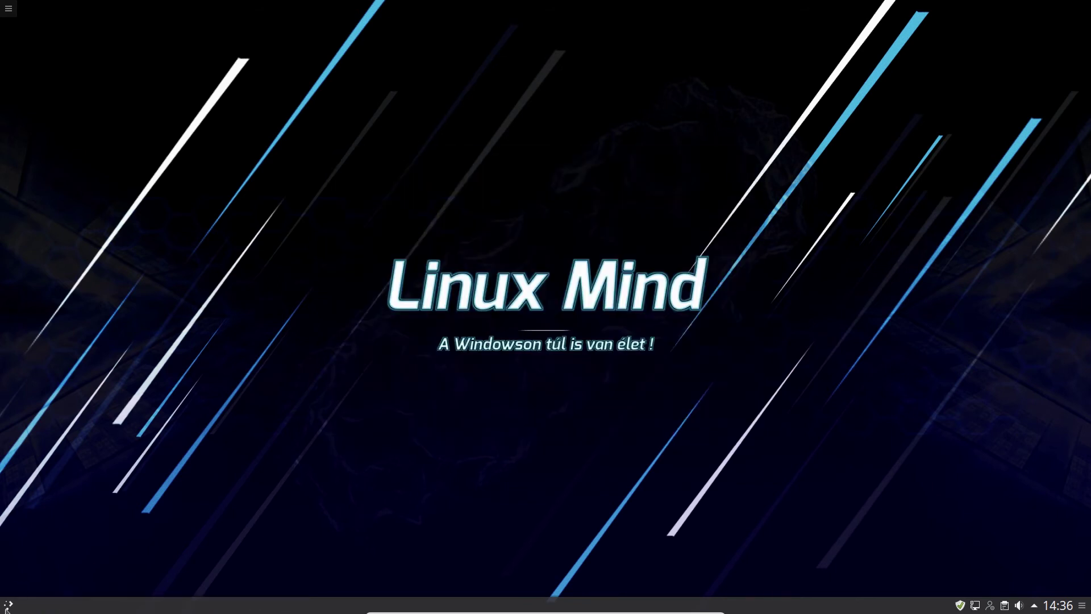
# Launch Stacer from the system category of the installed applications
pyautogui.click(8, 604)
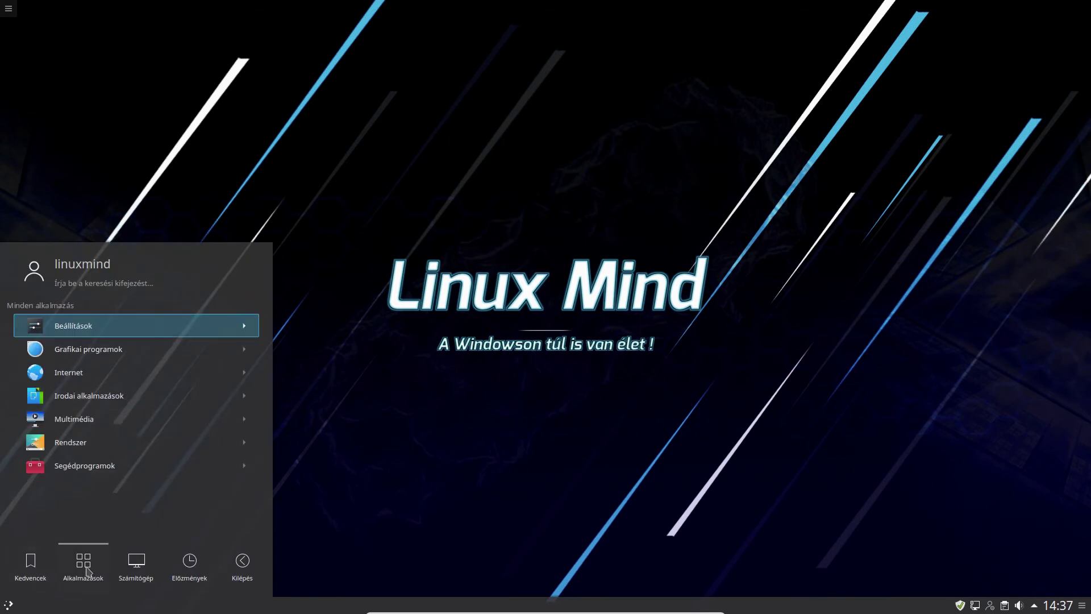
pyautogui.click(80, 449)
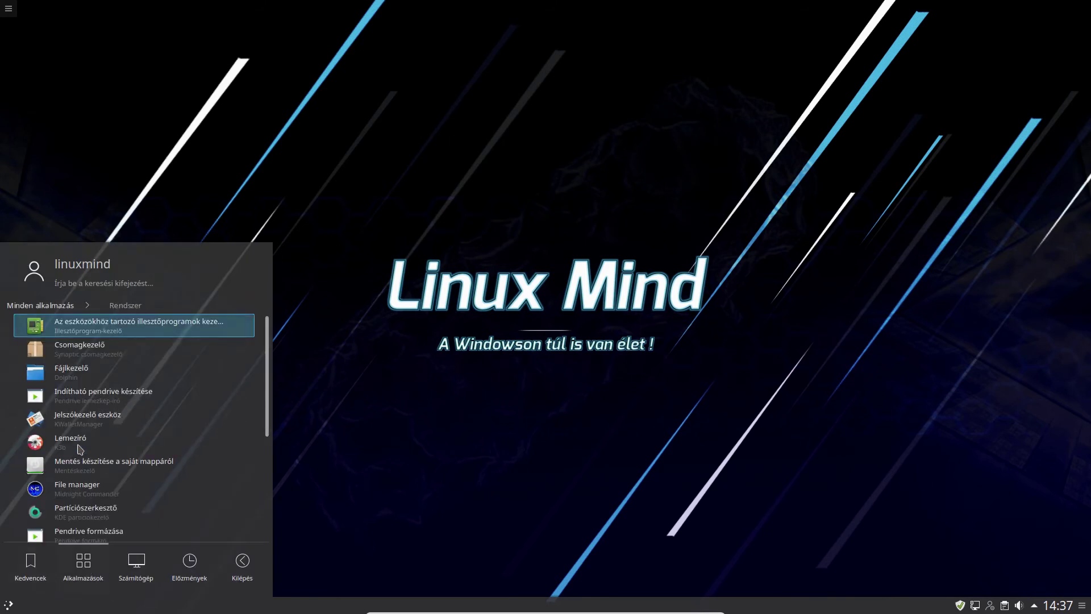
pyautogui.scroll(-5, 68, 454)
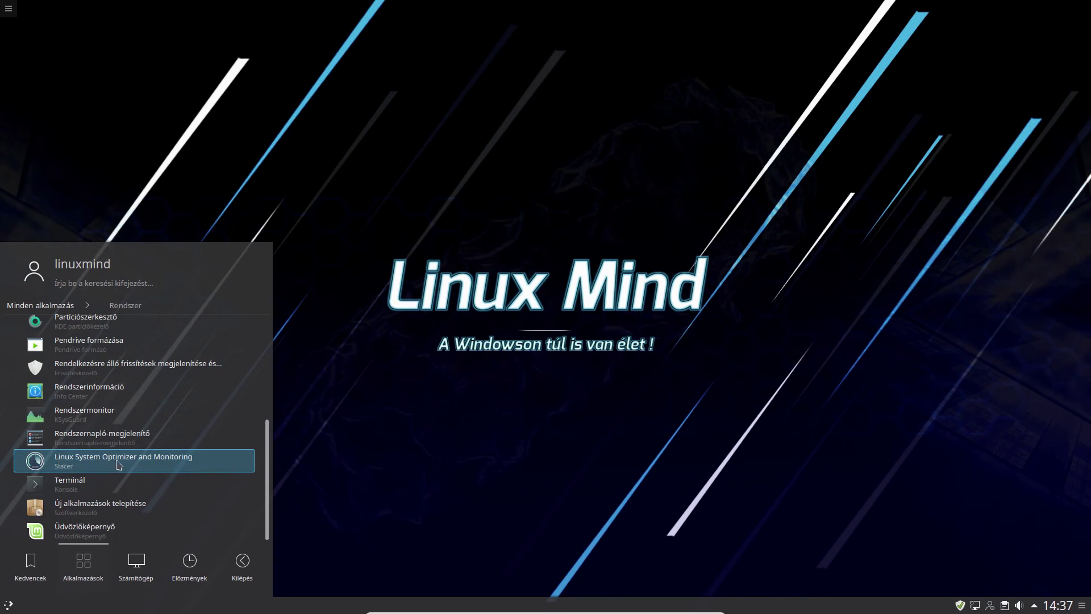
pyautogui.click(151, 465)
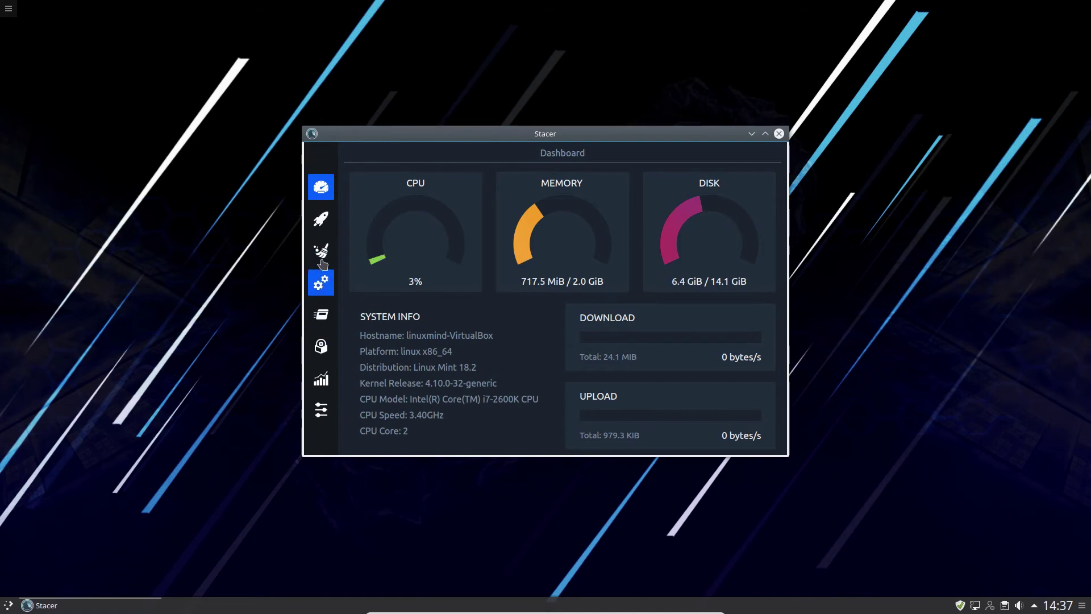
# Open Stacer's settings and view the available interface languages
pyautogui.click(321, 409)
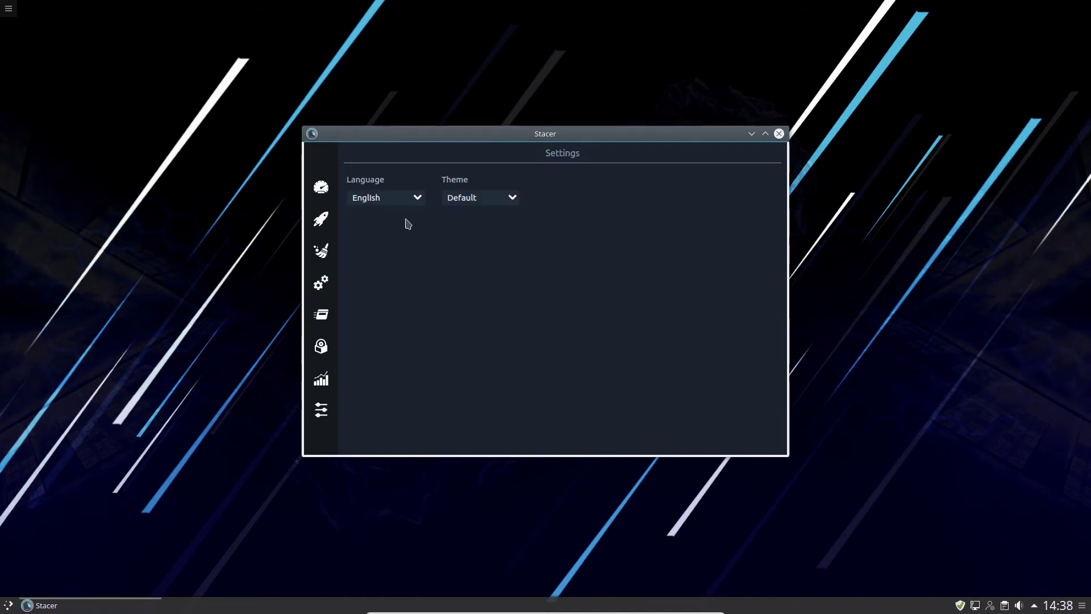
pyautogui.click(413, 199)
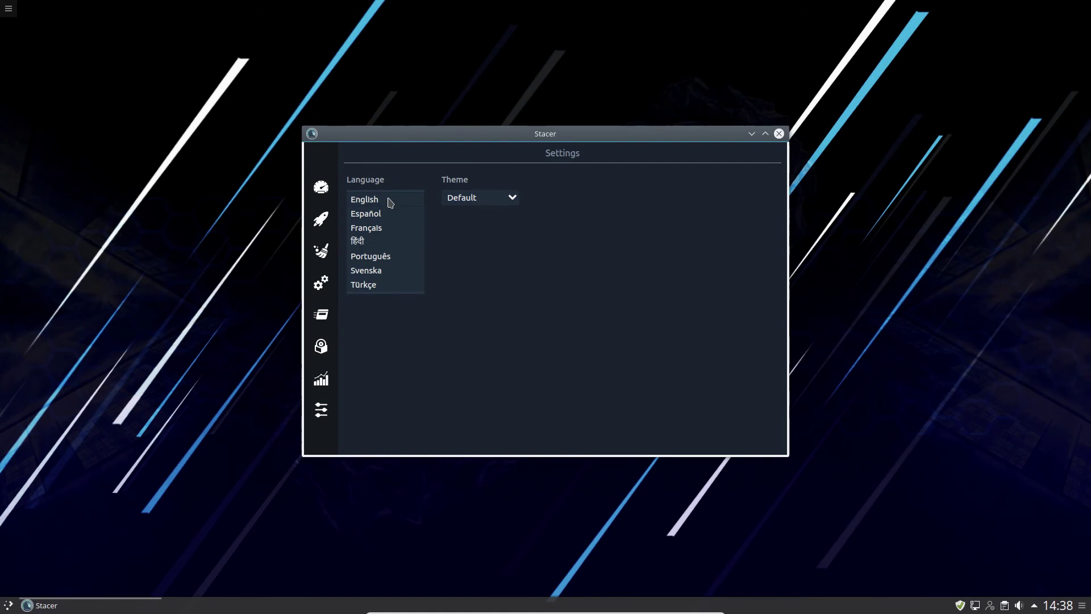
pyautogui.click(509, 268)
# Try the Light theme and switch back to the Default theme
pyautogui.click(513, 199)
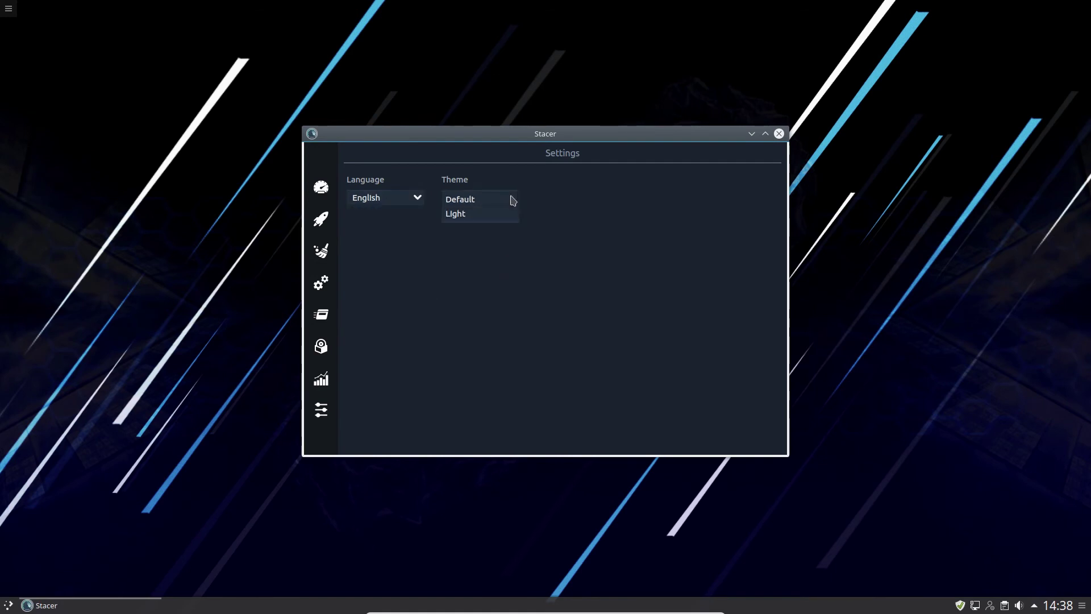
pyautogui.click(487, 219)
pyautogui.click(510, 200)
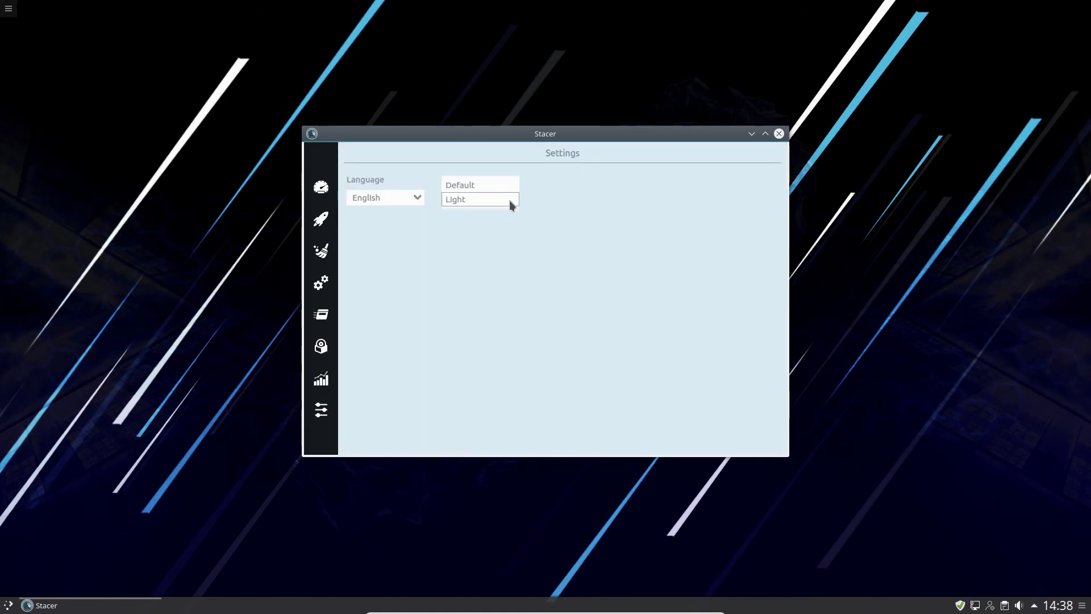
pyautogui.click(494, 185)
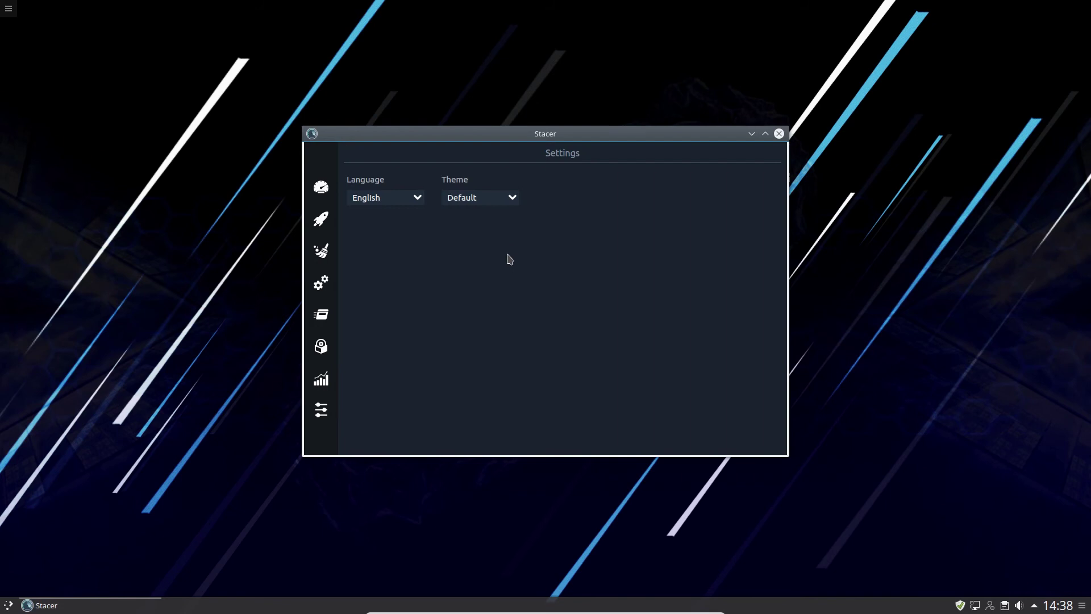
# View the CPU, memory and network history graphs
pyautogui.click(331, 385)
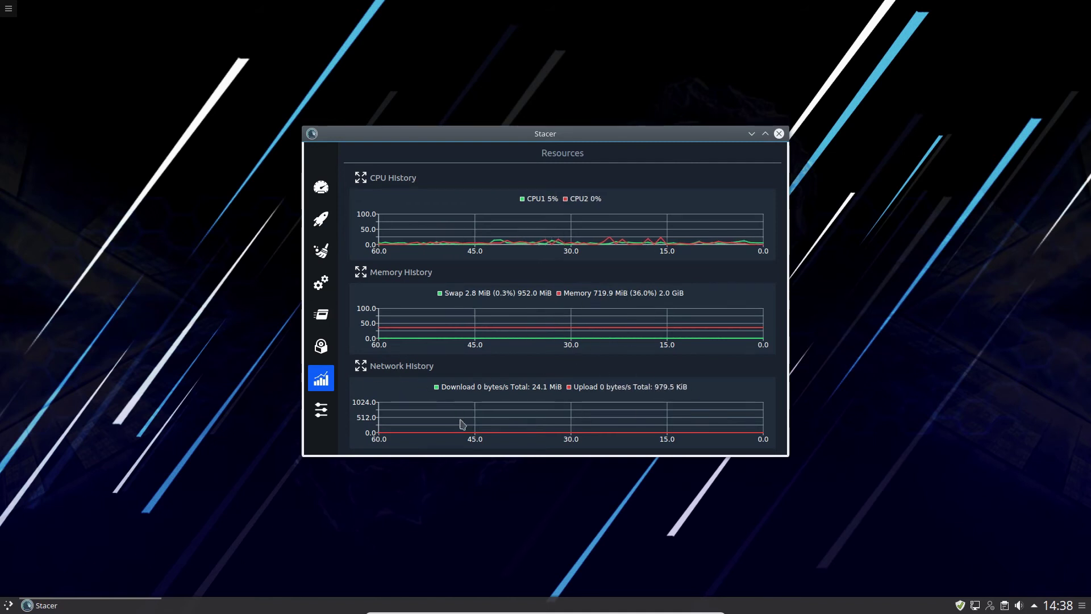
# Find and uninstall the vlc, vlc-data, vlc-nox and vlc-plugin-notify packages, authorizing with the account password
pyautogui.click(322, 350)
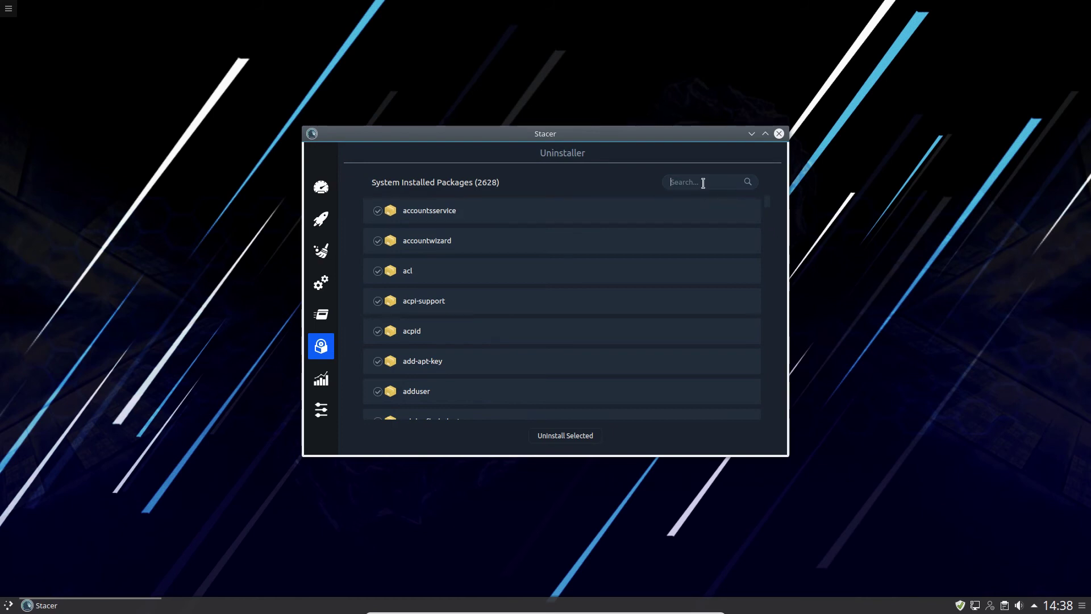
pyautogui.write('vlc')
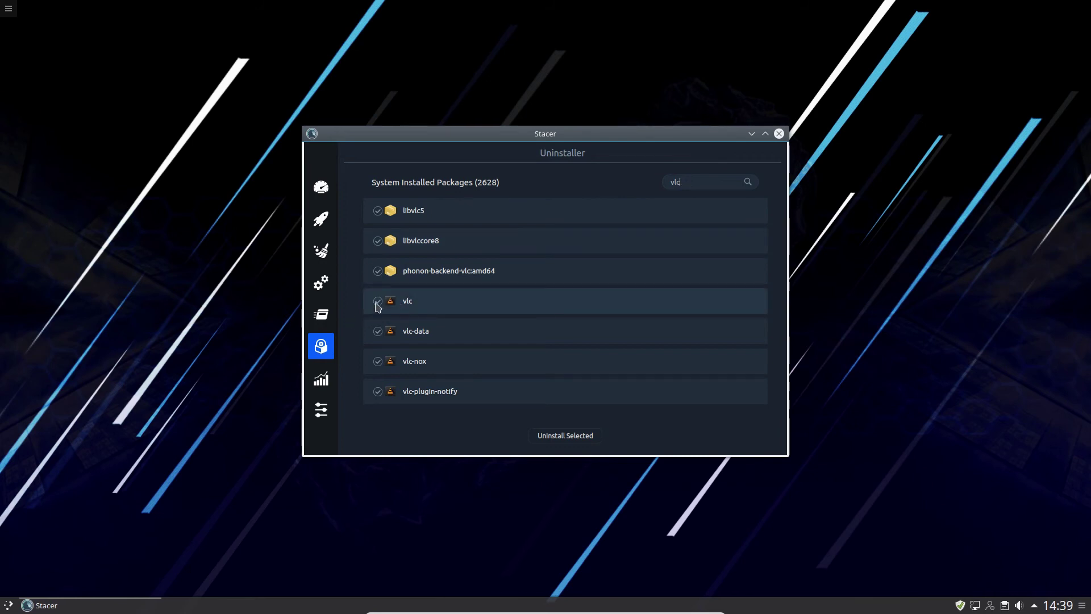
pyautogui.click(377, 332)
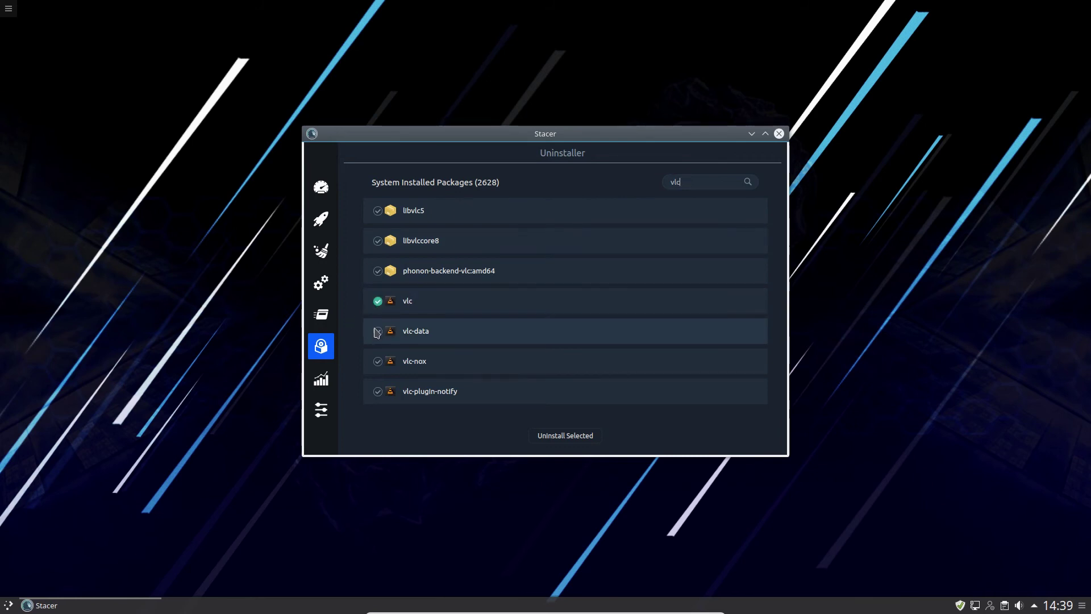
pyautogui.click(378, 362)
pyautogui.click(377, 392)
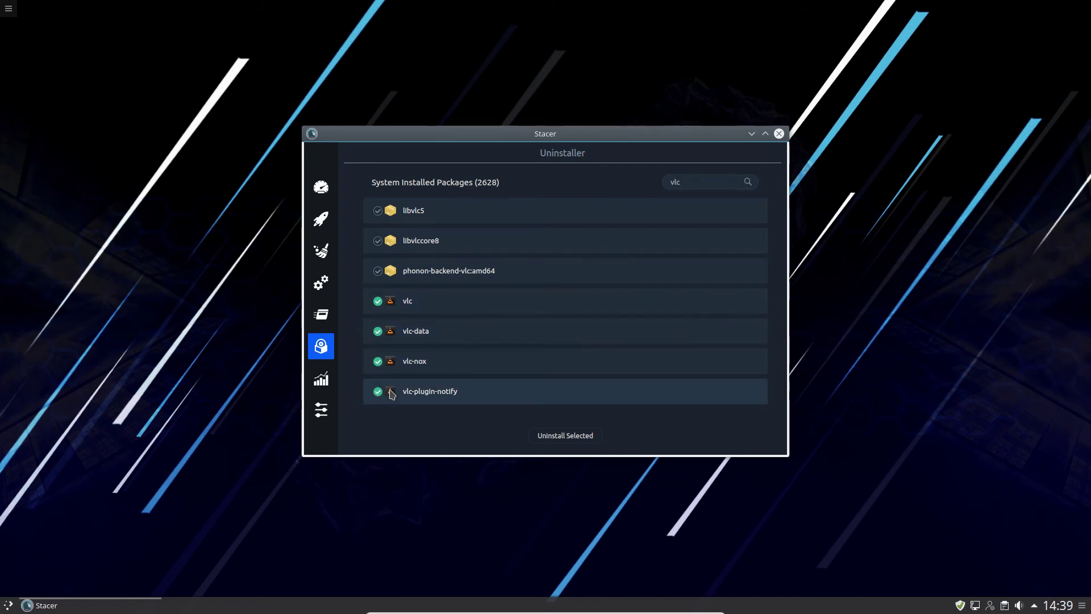
pyautogui.click(555, 437)
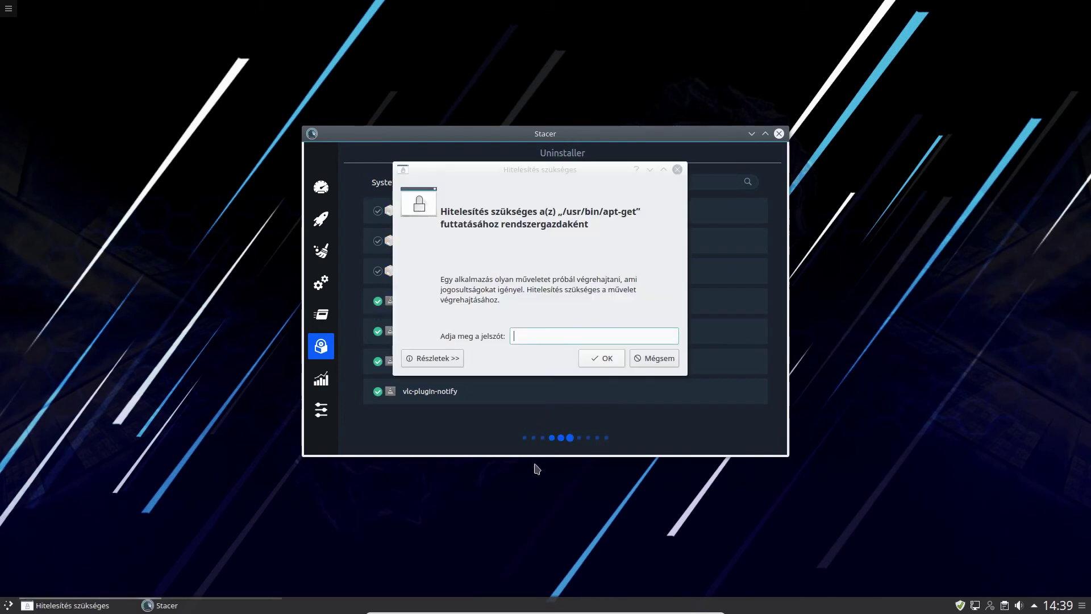
pyautogui.write('•')
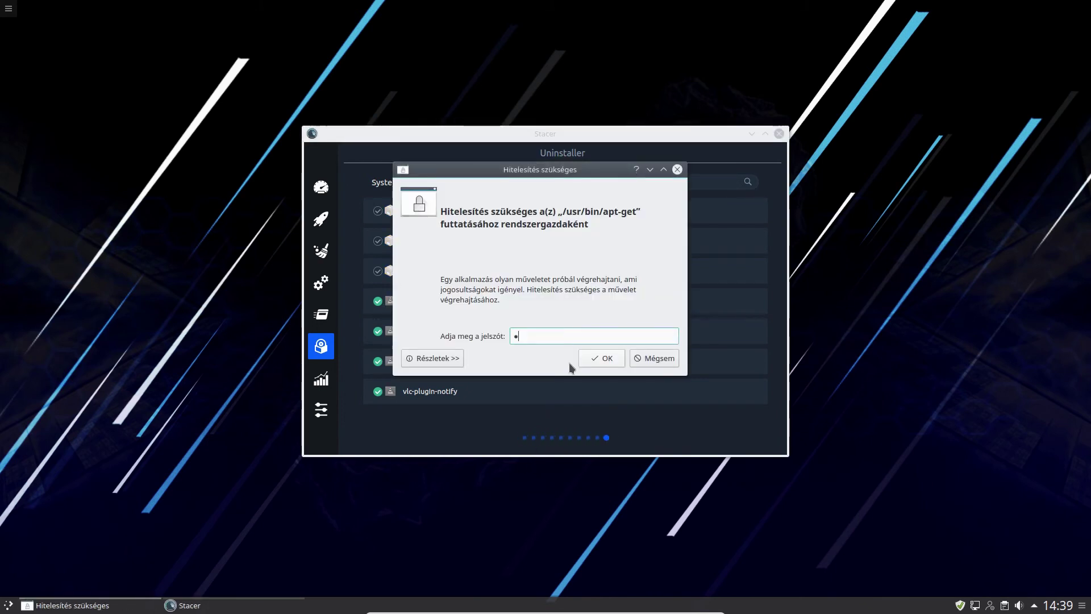
pyautogui.write('•••••••')
pyautogui.press('Return')
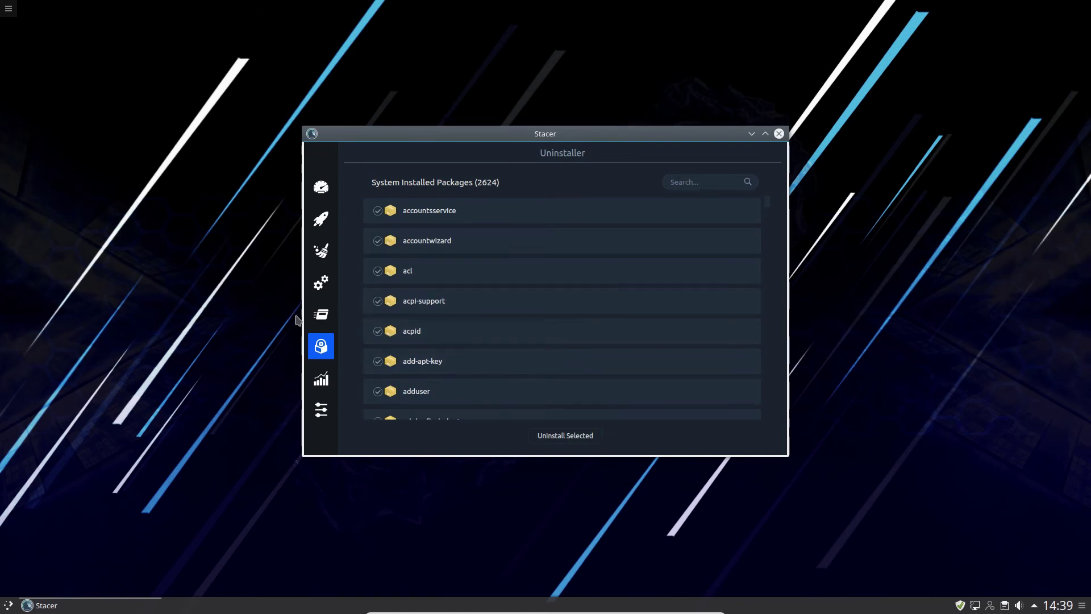
# List all running processes and enlarge the Stacer window to examine more of them
pyautogui.click(322, 316)
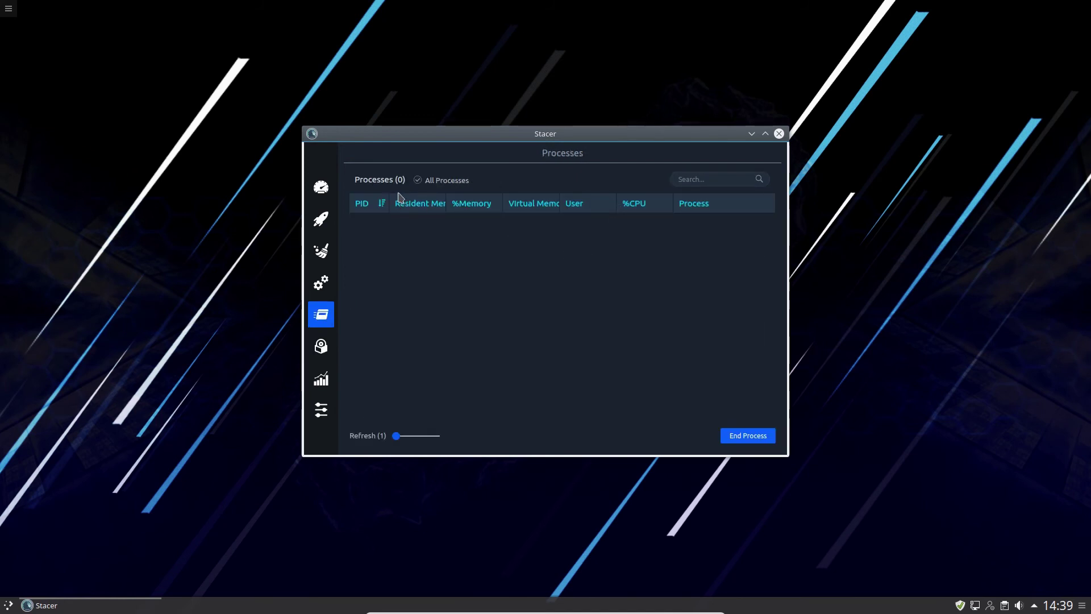
pyautogui.click(429, 182)
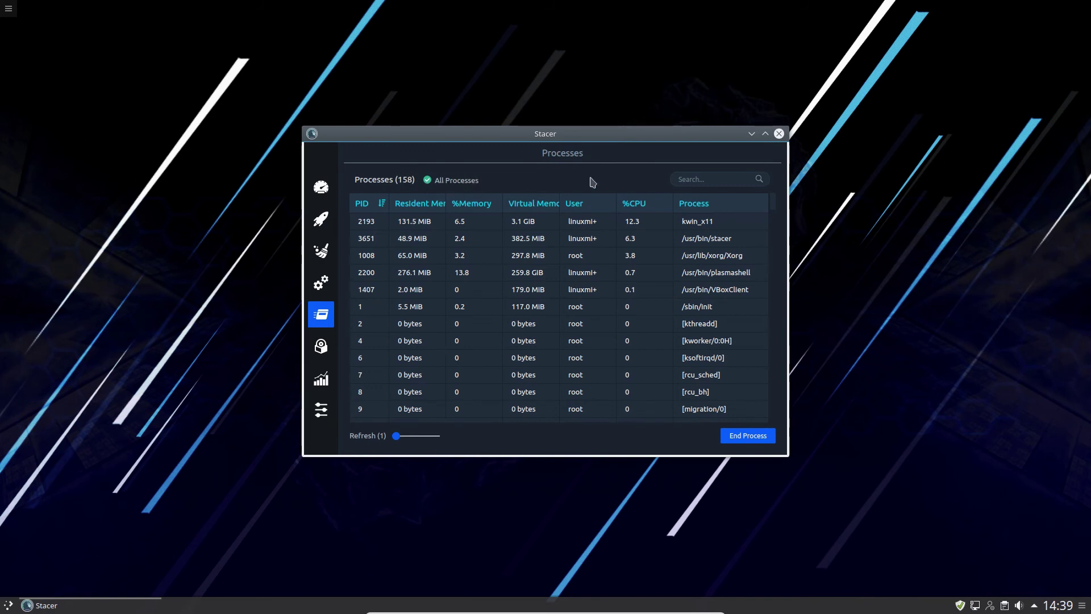
pyautogui.moveTo(601, 127); pyautogui.dragTo(601, 10)
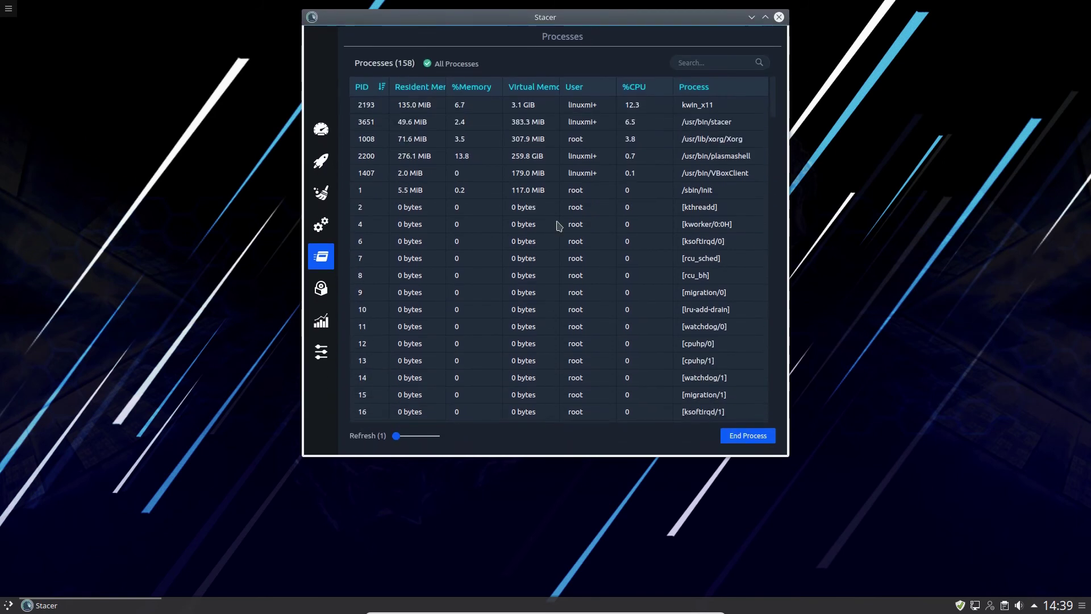
pyautogui.moveTo(602, 455); pyautogui.dragTo(620, 582)
pyautogui.moveTo(774, 117)
pyautogui.mouseDown()
pyautogui.moveTo(782, 462)
pyautogui.moveTo(772, 102)
pyautogui.mouseUp()
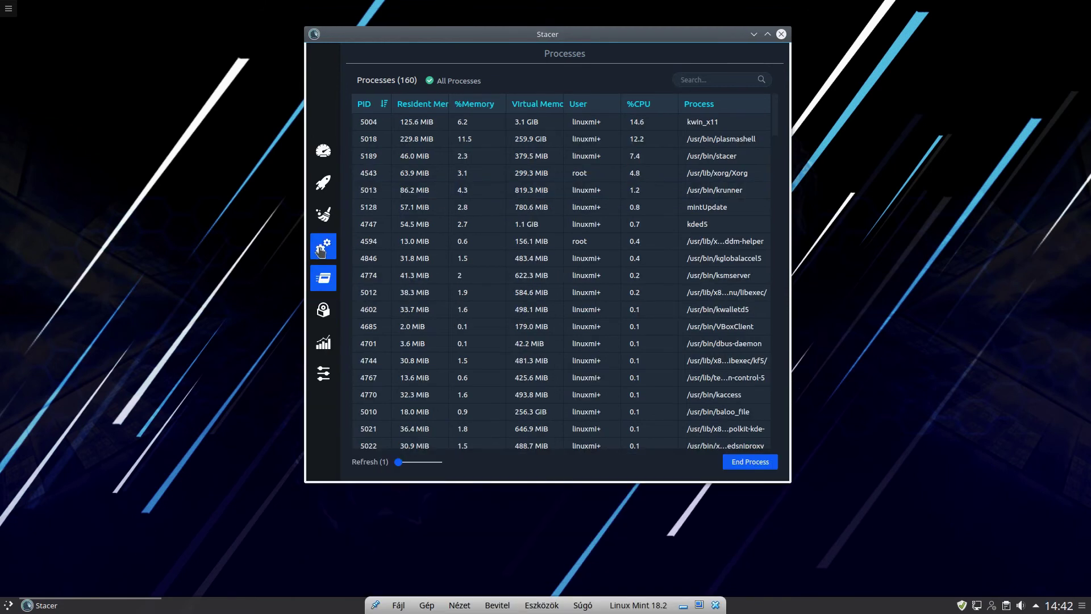
# Disable starting the bluetooth service at boot, authorizing with the account password, and look over the services list
pyautogui.click(324, 245)
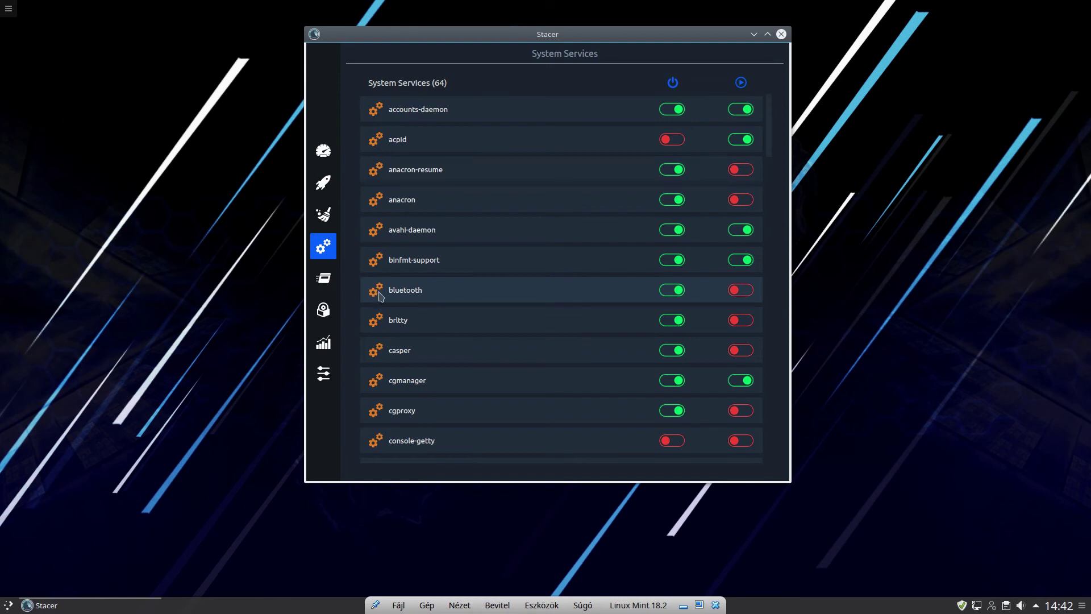
pyautogui.click(680, 291)
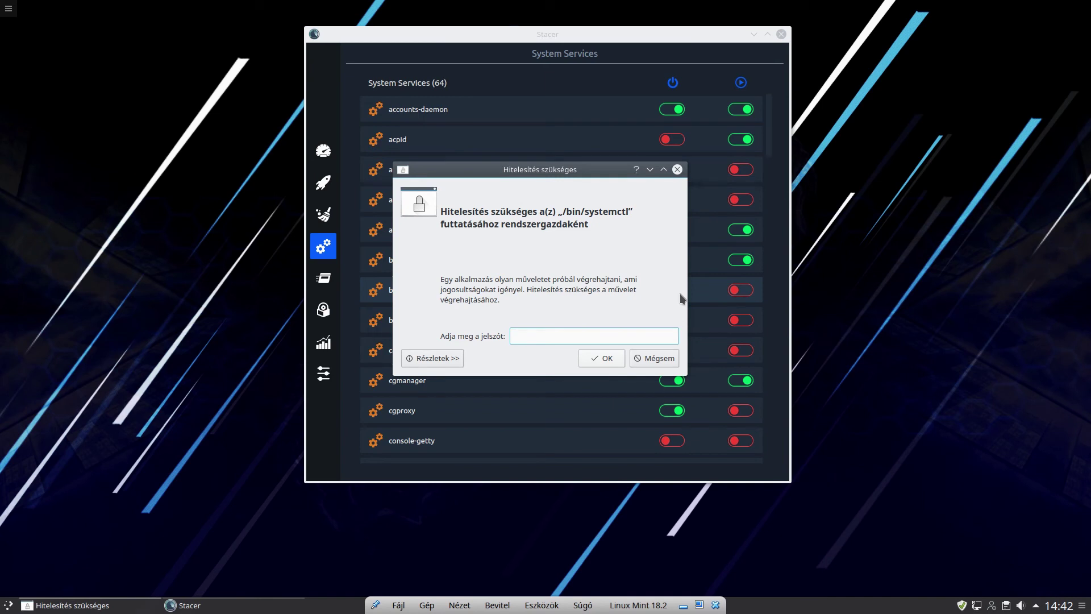
pyautogui.write('••••••••')
pyautogui.press('Return')
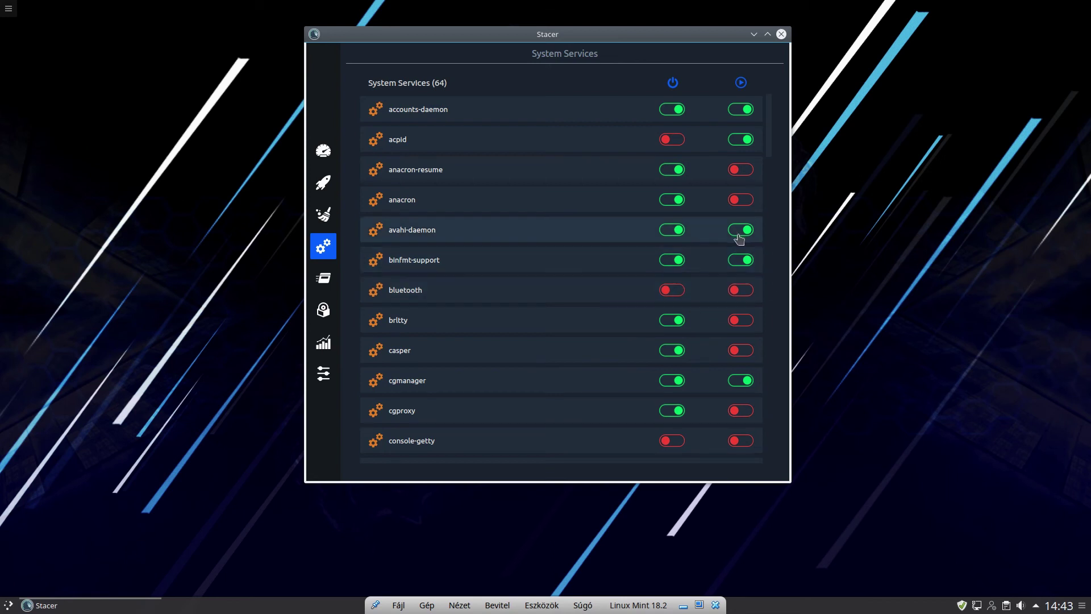
pyautogui.scroll(-2, 770, 137)
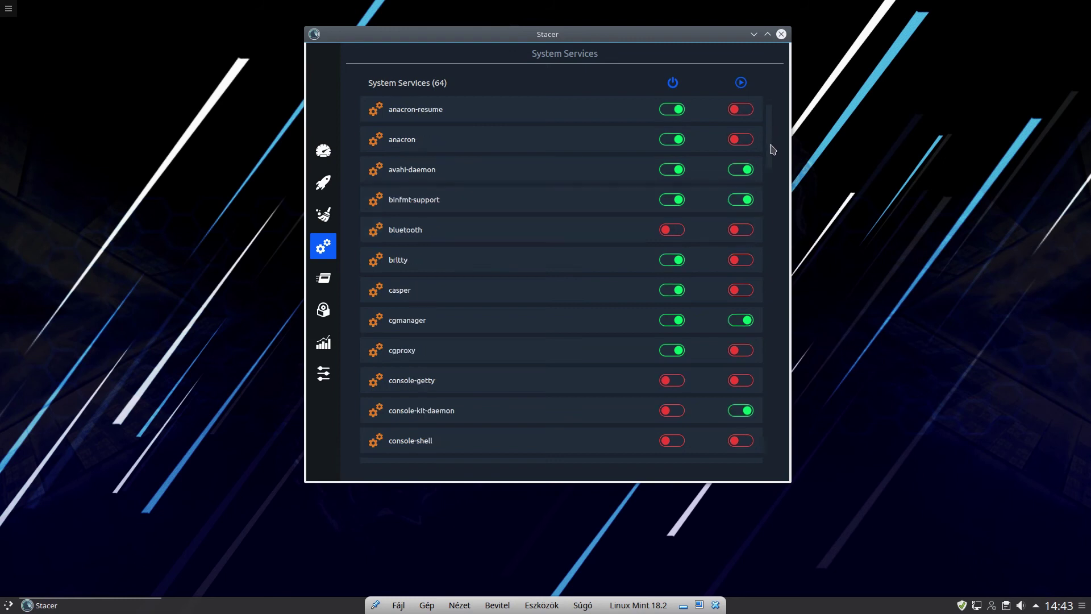
pyautogui.scroll(2, 773, 156)
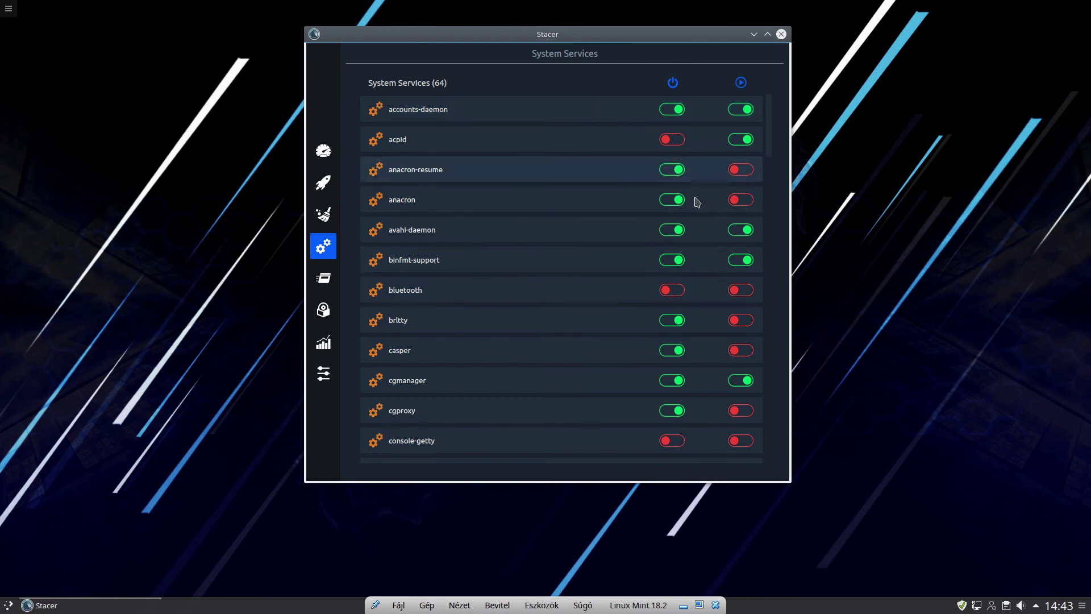
# Scan only the Trash with the System Cleaner
pyautogui.click(321, 219)
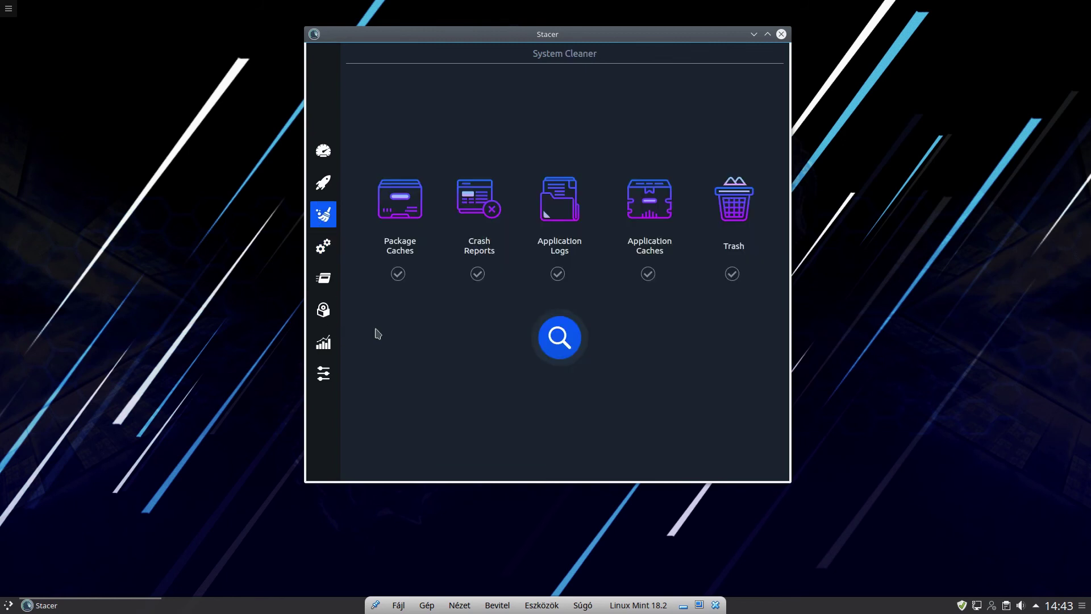
pyautogui.click(732, 275)
pyautogui.click(564, 358)
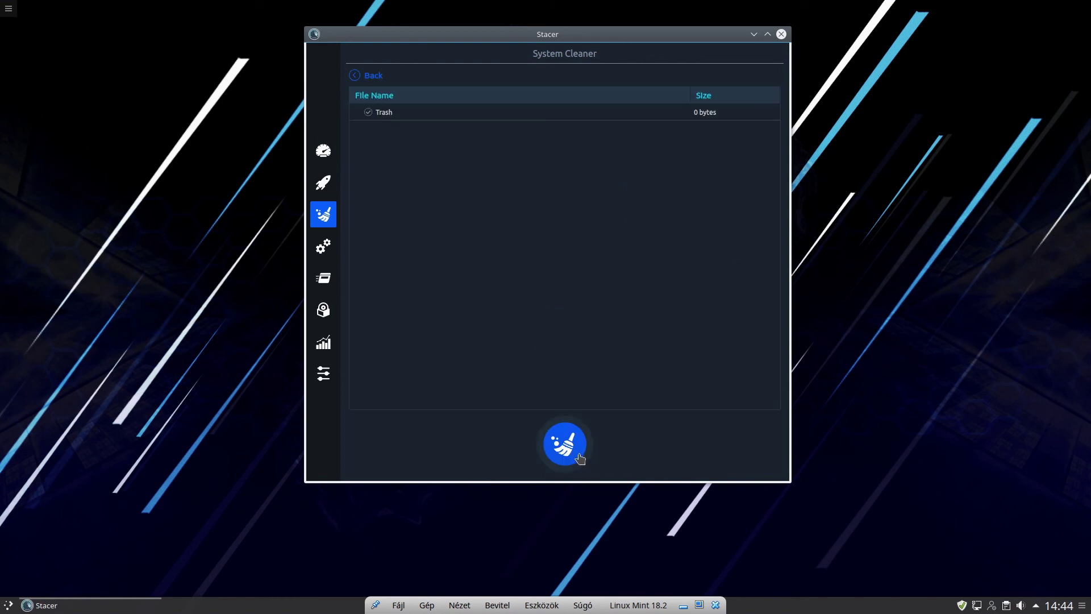
# Leave the Trash results, scan only the Application Caches, and look over the cache items found
pyautogui.click(374, 112)
pyautogui.click(359, 80)
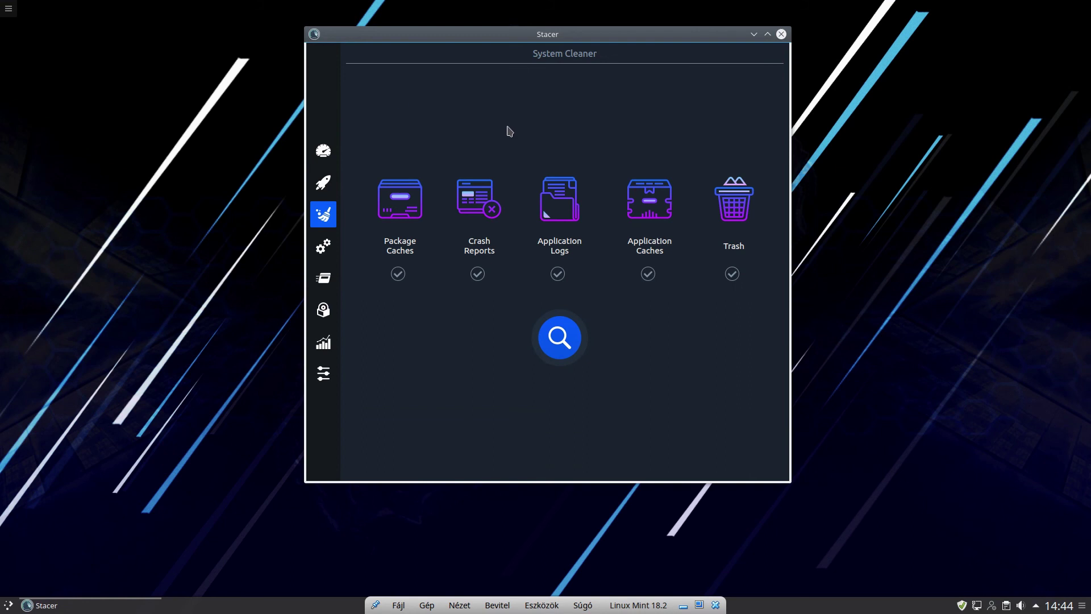
pyautogui.click(649, 274)
pyautogui.click(563, 347)
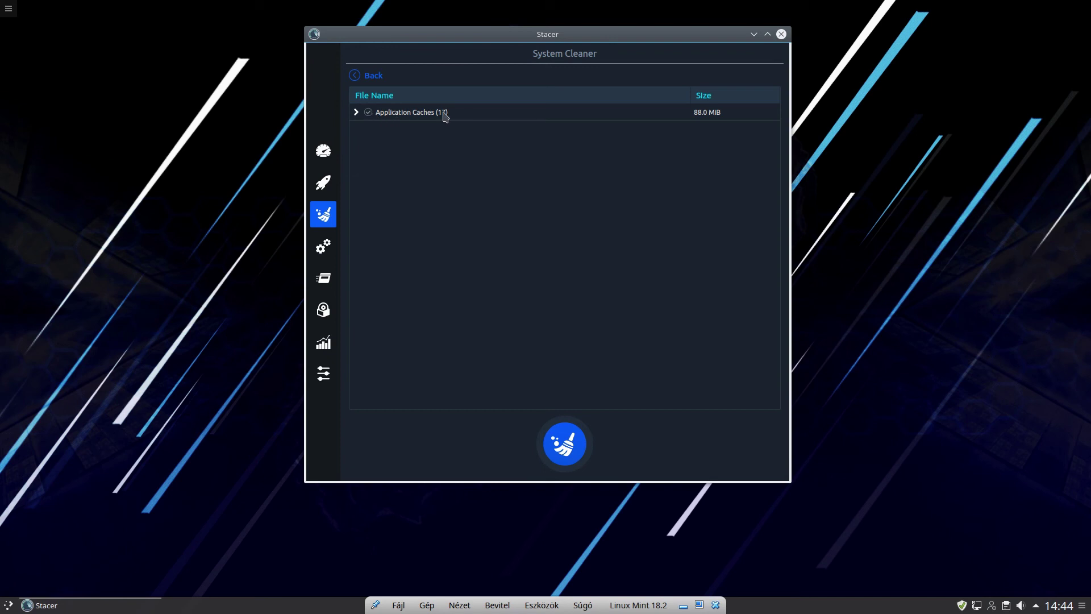
pyautogui.click(356, 112)
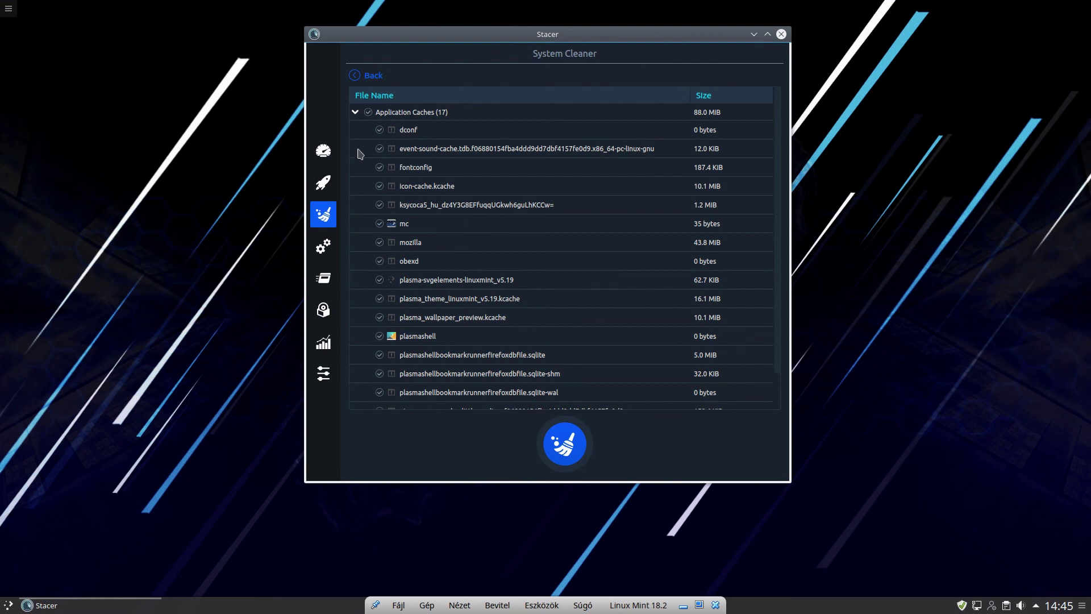
pyautogui.click(355, 113)
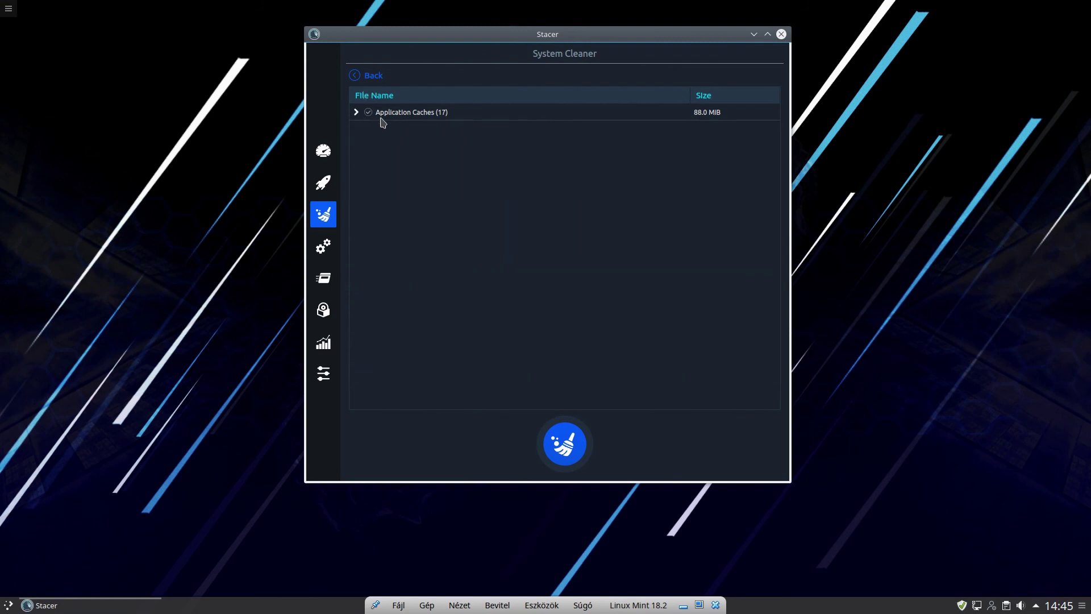
# Select all Application Caches and clean them, authorizing the removal with the account password
pyautogui.click(369, 114)
pyautogui.click(578, 446)
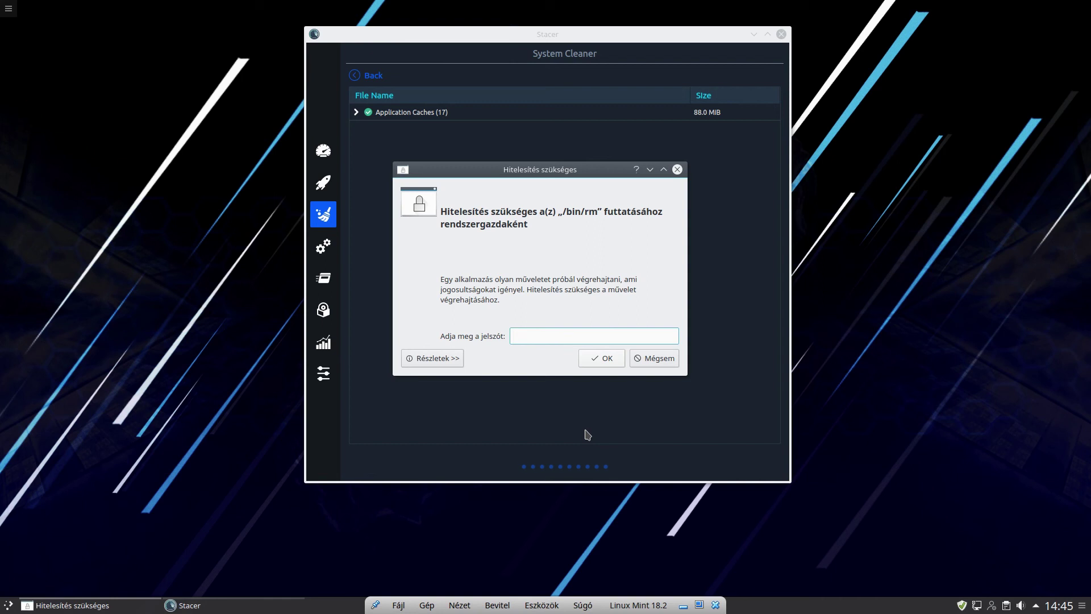
pyautogui.write('••')
pyautogui.press('BackSpace')
pyautogui.press('BackSpace')
pyautogui.write('••••')
pyautogui.press('BackSpace')
pyautogui.press('BackSpace')
pyautogui.press('BackSpace')
pyautogui.press('BackSpace')
pyautogui.write('••••••')
pyautogui.press('Return')
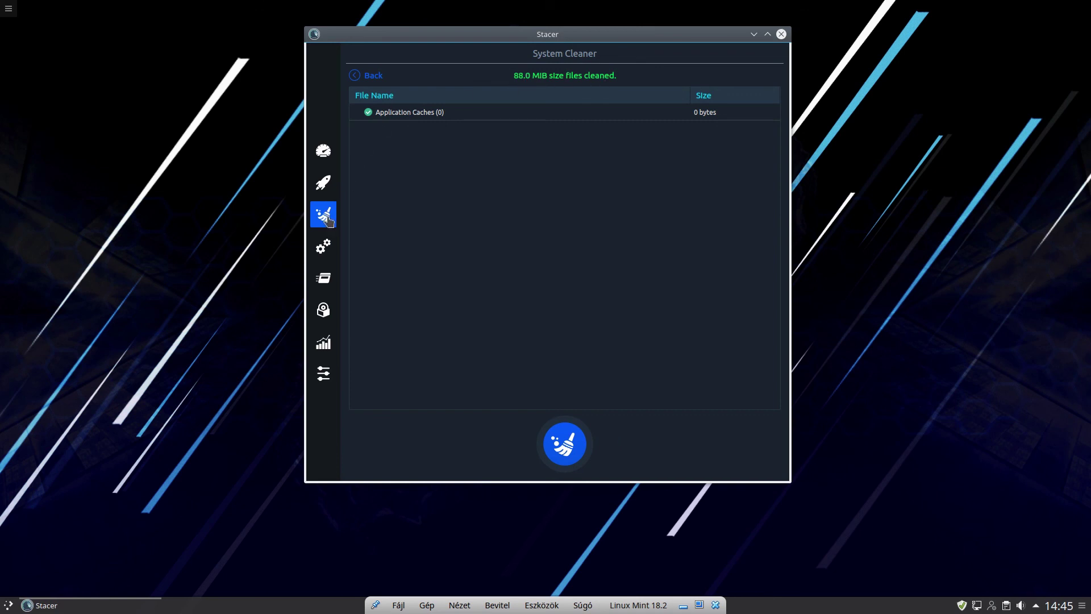
# Return to the cleaner categories, scan only the Application Logs, and look over the log files found
pyautogui.click(355, 76)
pyautogui.click(557, 274)
pyautogui.click(558, 338)
pyautogui.click(355, 112)
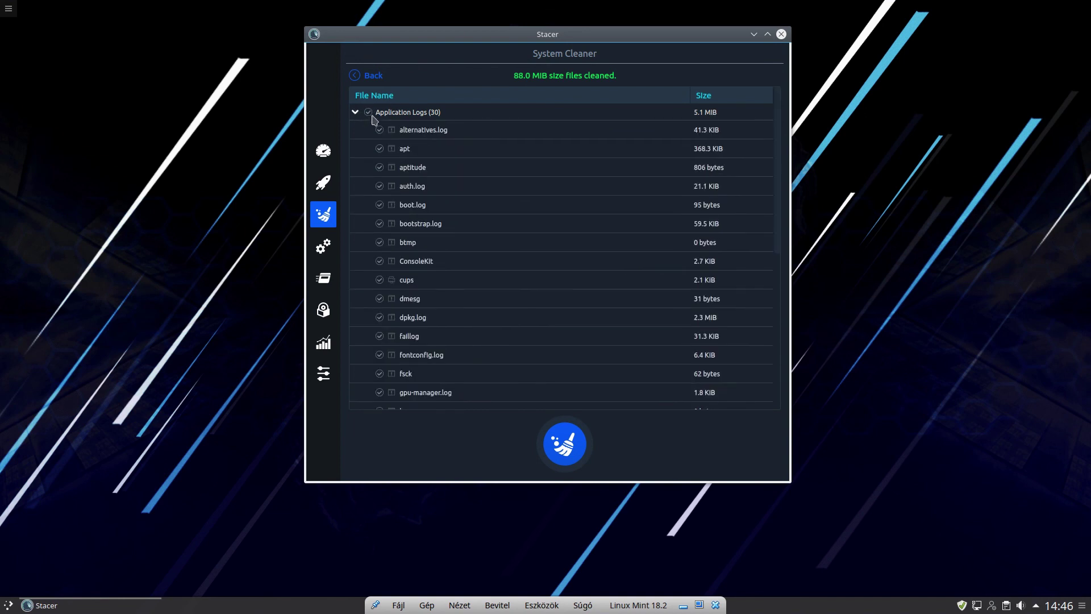
pyautogui.click(357, 112)
# Clean all the selected Application Logs, authorizing the removal with the account password
pyautogui.click(570, 435)
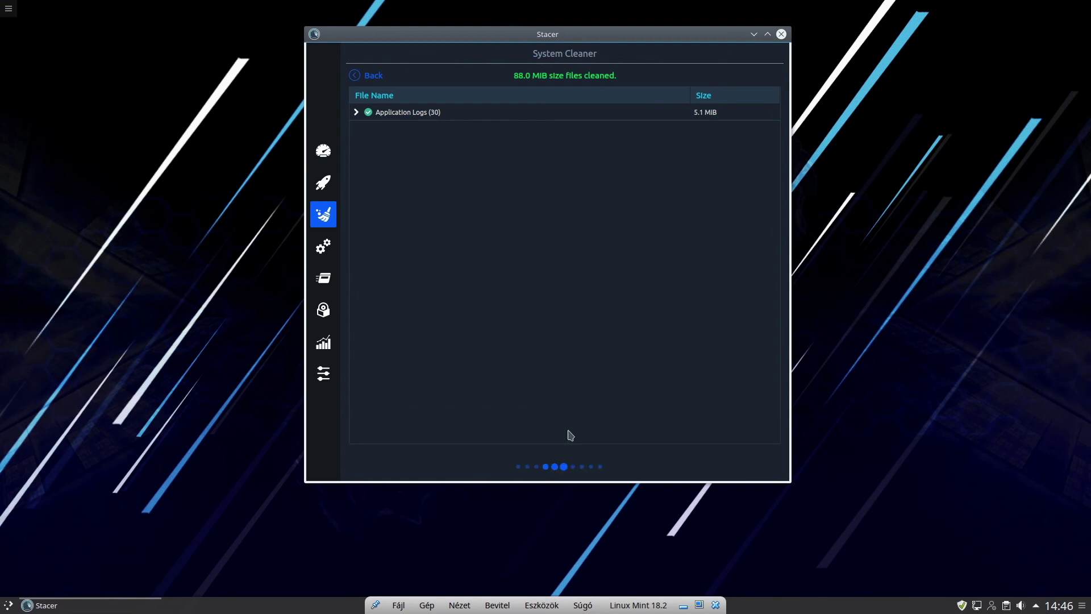
pyautogui.write('•••')
pyautogui.press('BackSpace')
pyautogui.press('BackSpace')
pyautogui.press('BackSpace')
pyautogui.write('••••••••')
pyautogui.press('Return')
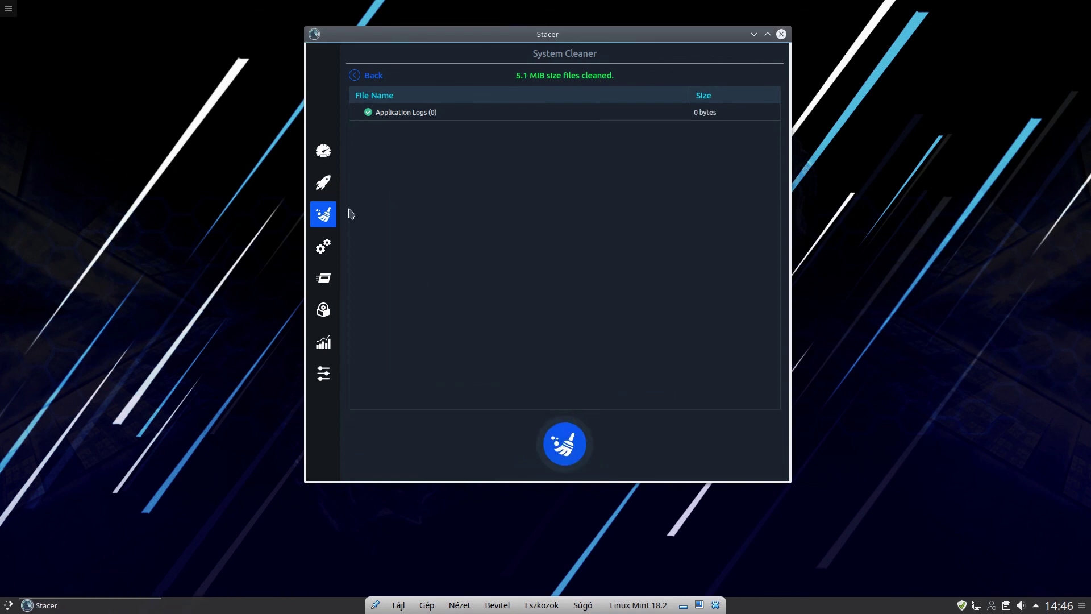
# Return to the cleaner categories and scan only the Crash Reports
pyautogui.click(367, 78)
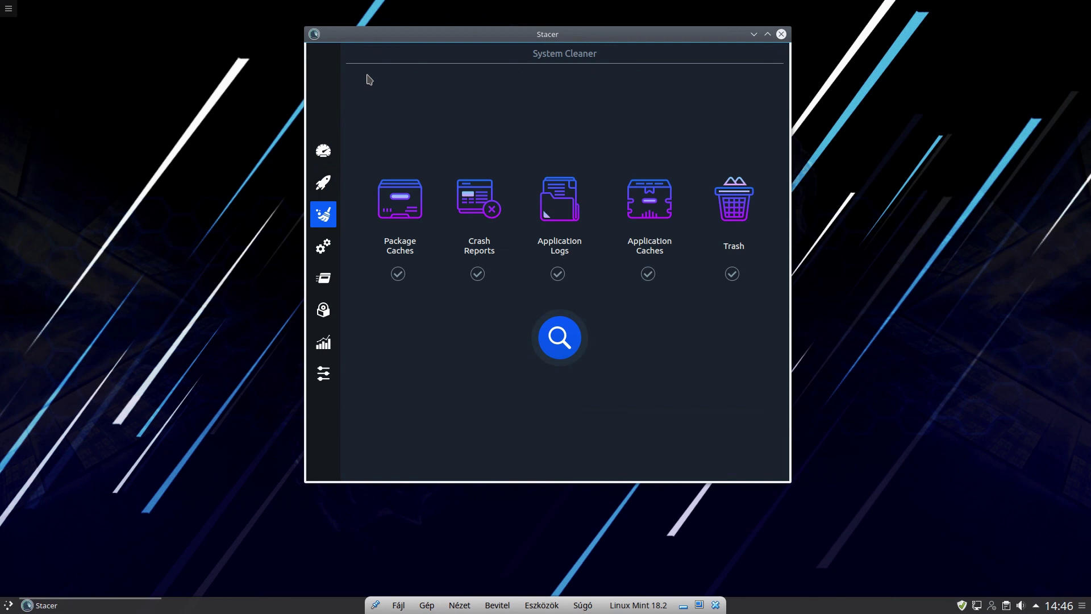
pyautogui.click(477, 274)
pyautogui.click(559, 350)
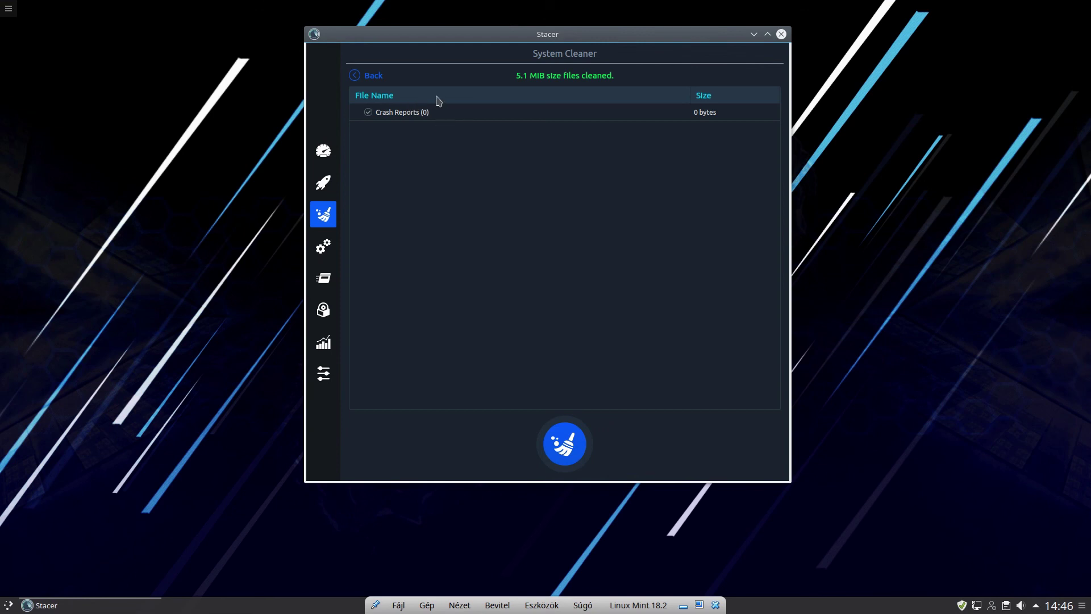
# Leave the Crash Reports results, scan only the Package Caches, and list the cached packages with all of them selected
pyautogui.click(355, 76)
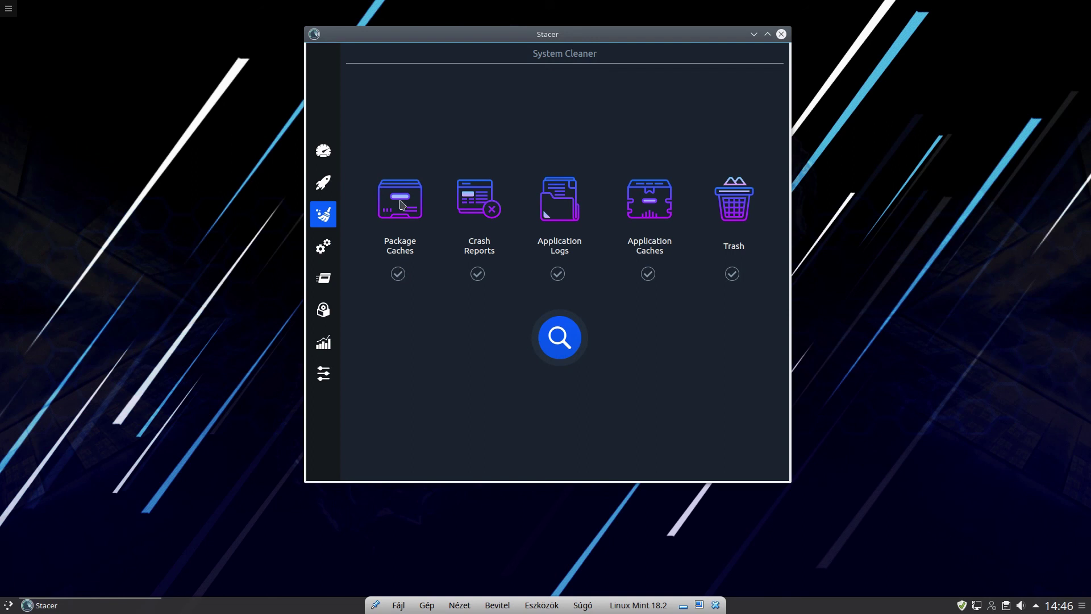
pyautogui.click(397, 274)
pyautogui.click(560, 337)
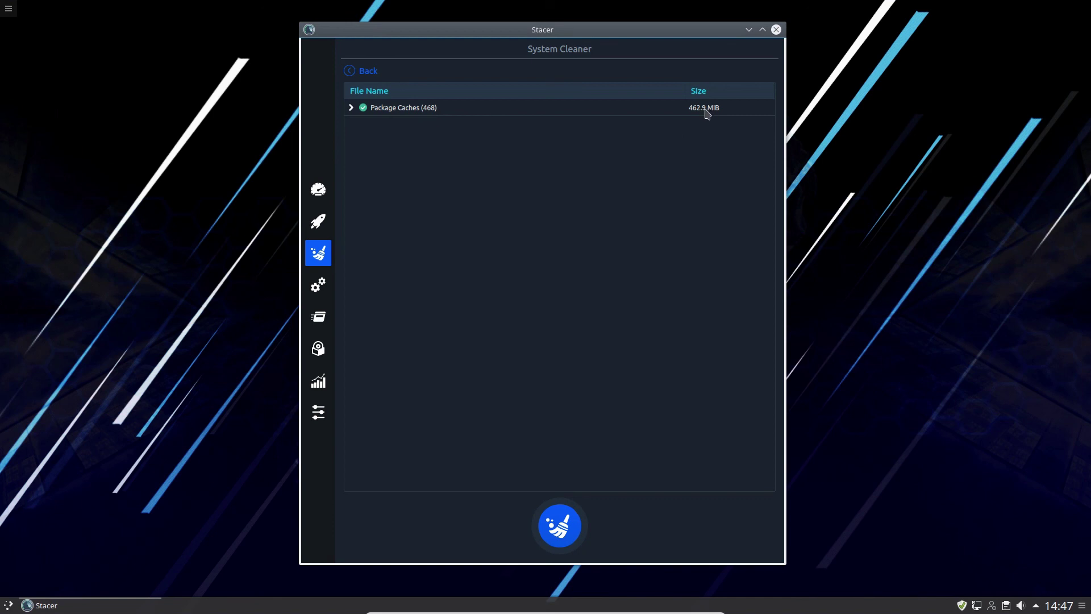
pyautogui.click(351, 107)
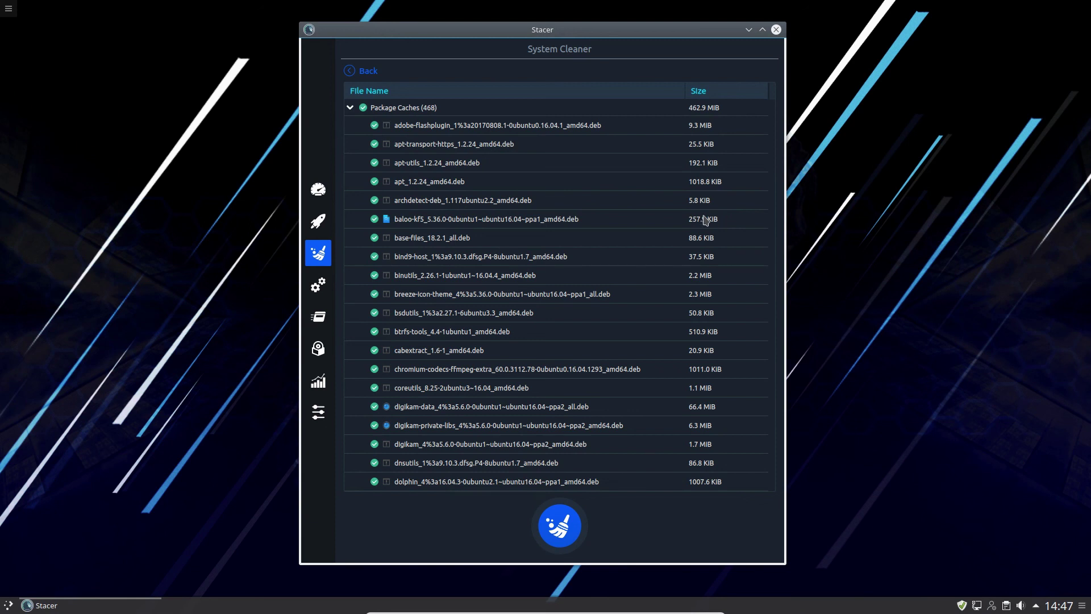
# Clean all the selected Package Caches, authorizing the removal with the account password
pyautogui.click(558, 531)
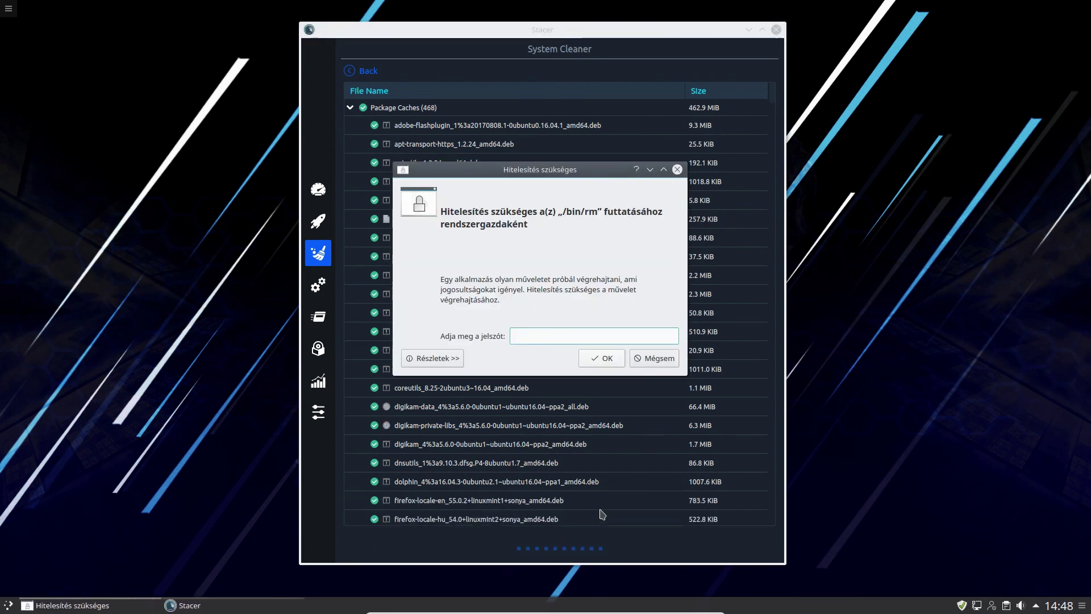
pyautogui.write('********')
pyautogui.press('Return')
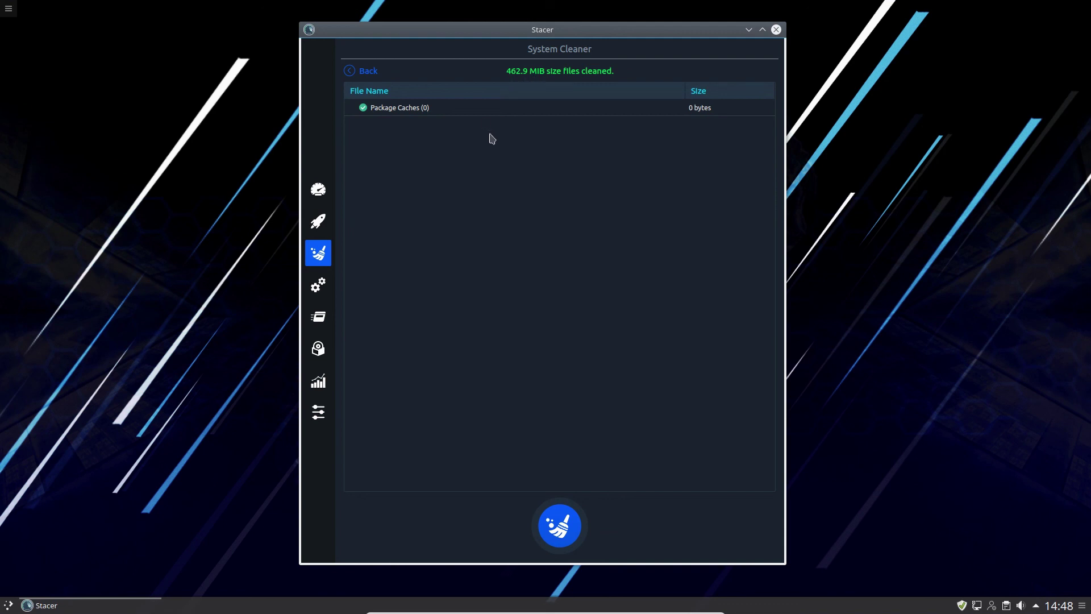
# Look over the System Startup Apps page, and end on the Dashboard with the system information
pyautogui.click(316, 222)
pyautogui.click(318, 252)
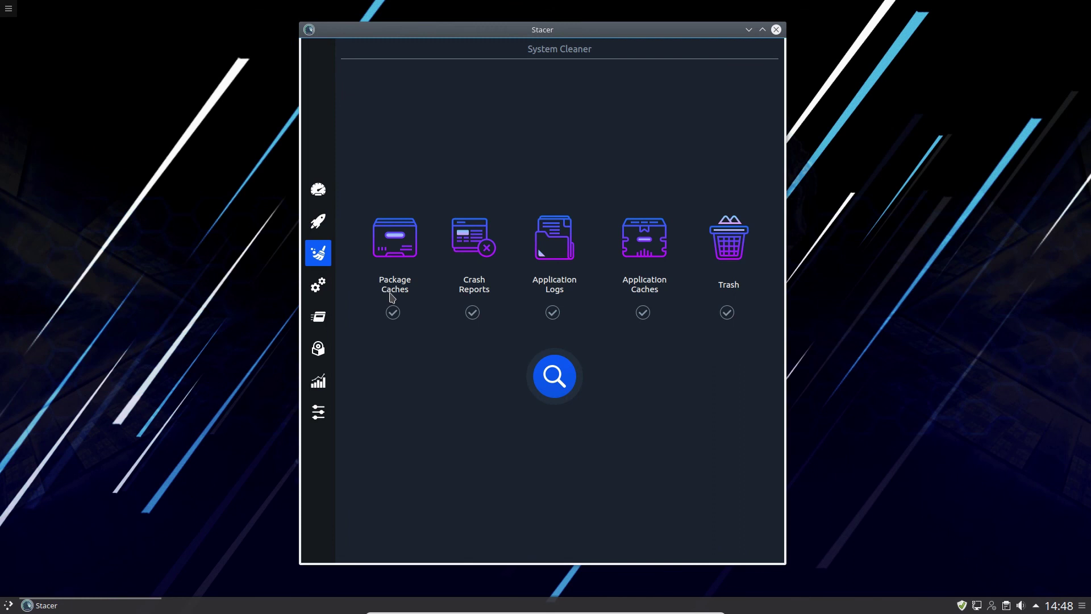
pyautogui.click(325, 227)
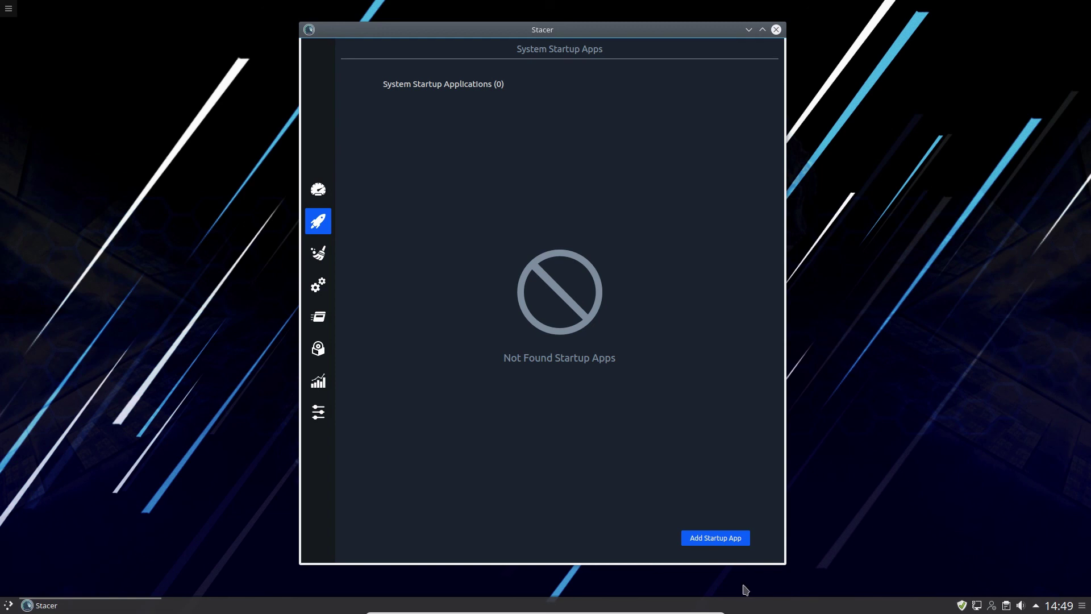
pyautogui.click(333, 199)
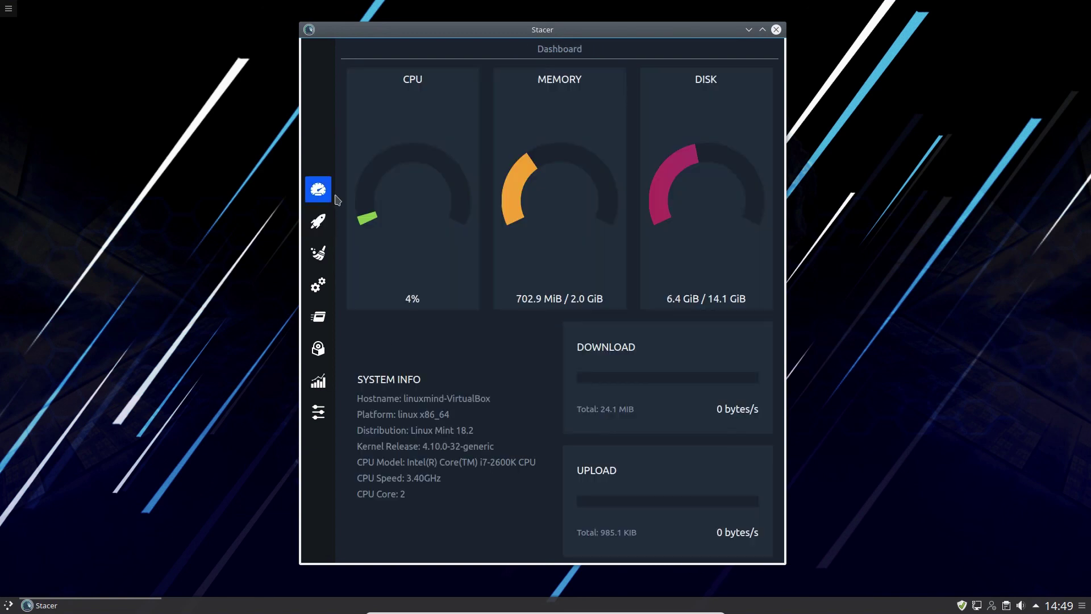